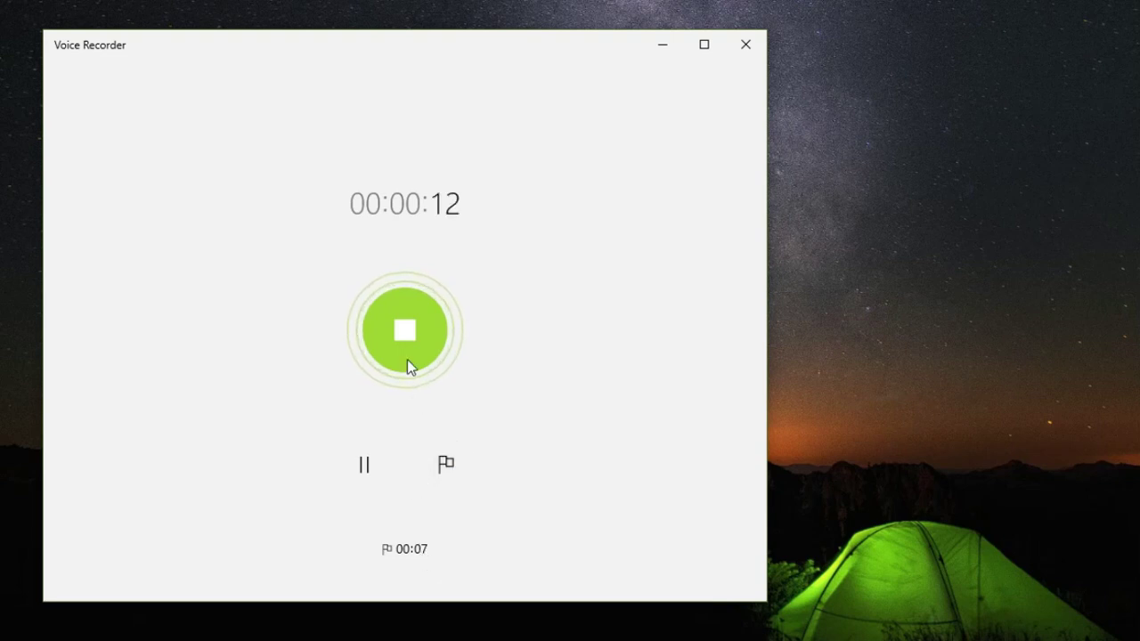
Stop the voice recording and rename it محاضرة
left_click(405, 334)
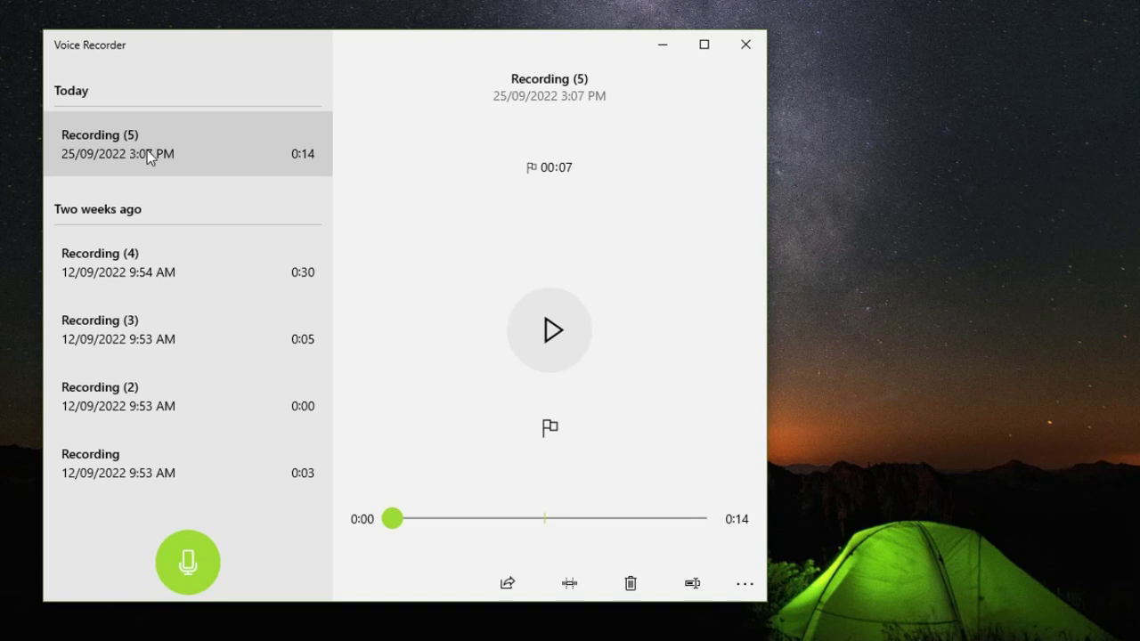
left_click(743, 586)
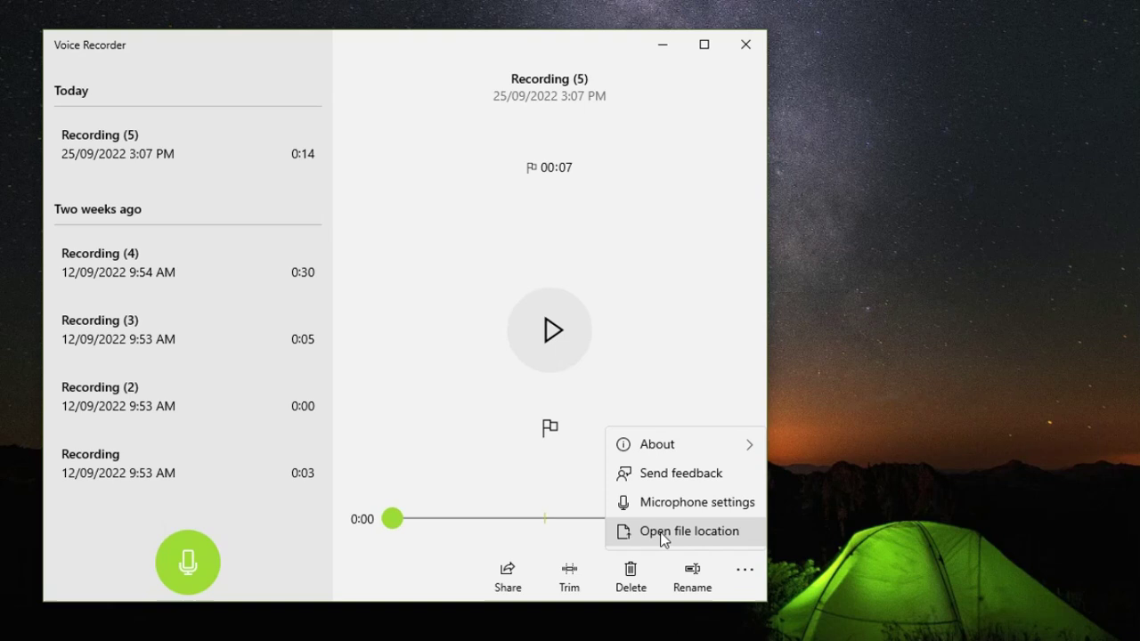
mouse_move(686, 453)
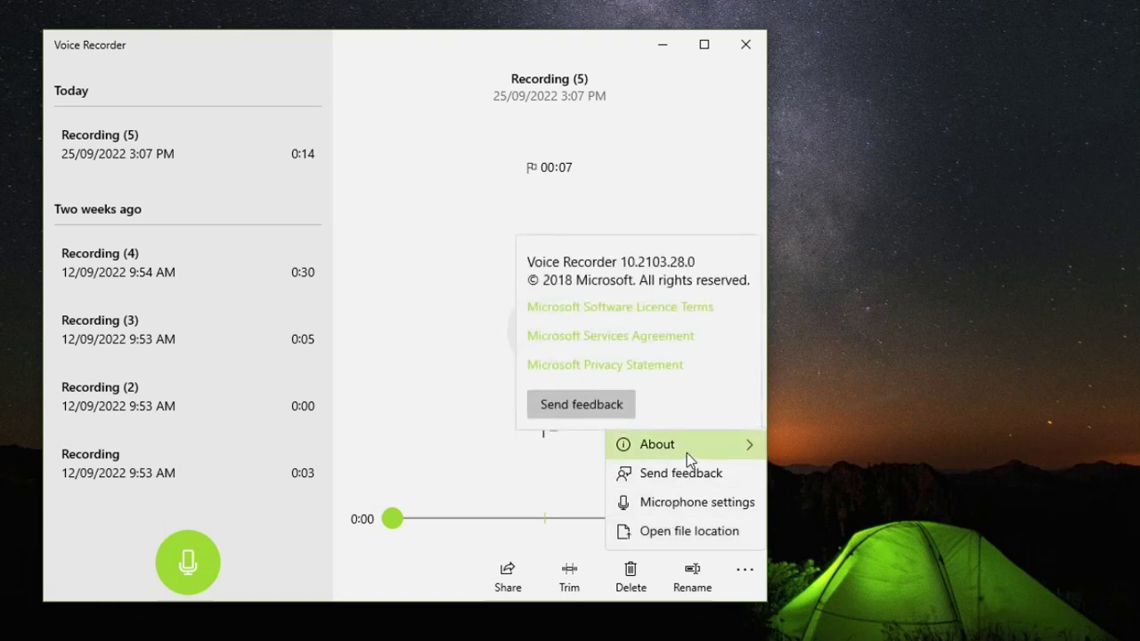
left_click(684, 577)
left_click(682, 576)
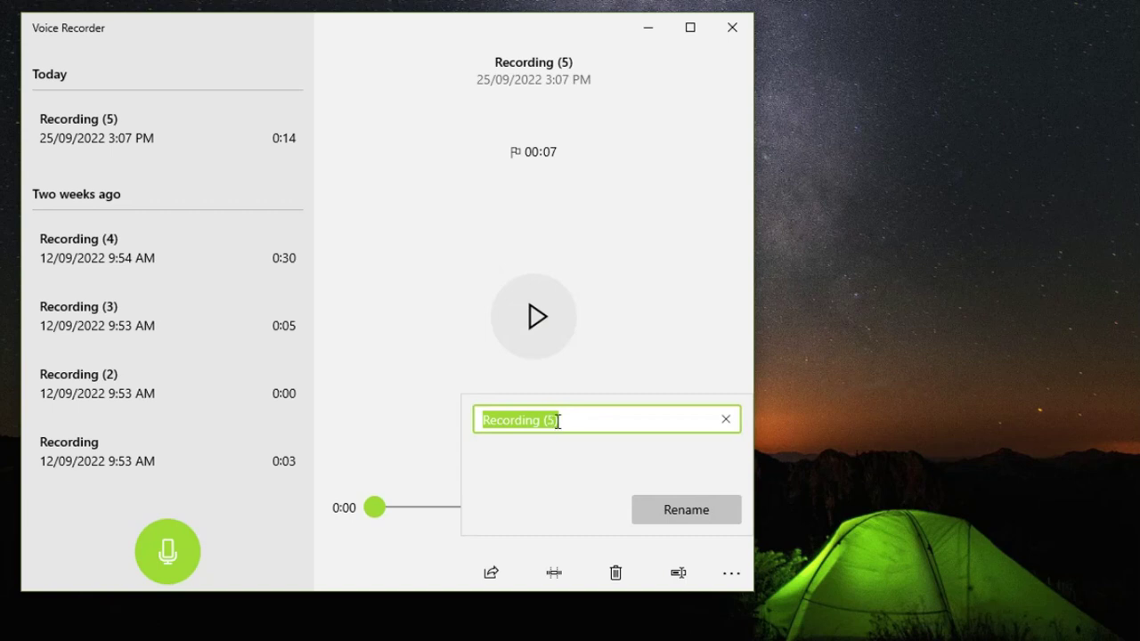
type("محاضرة")
key("BackSpace")
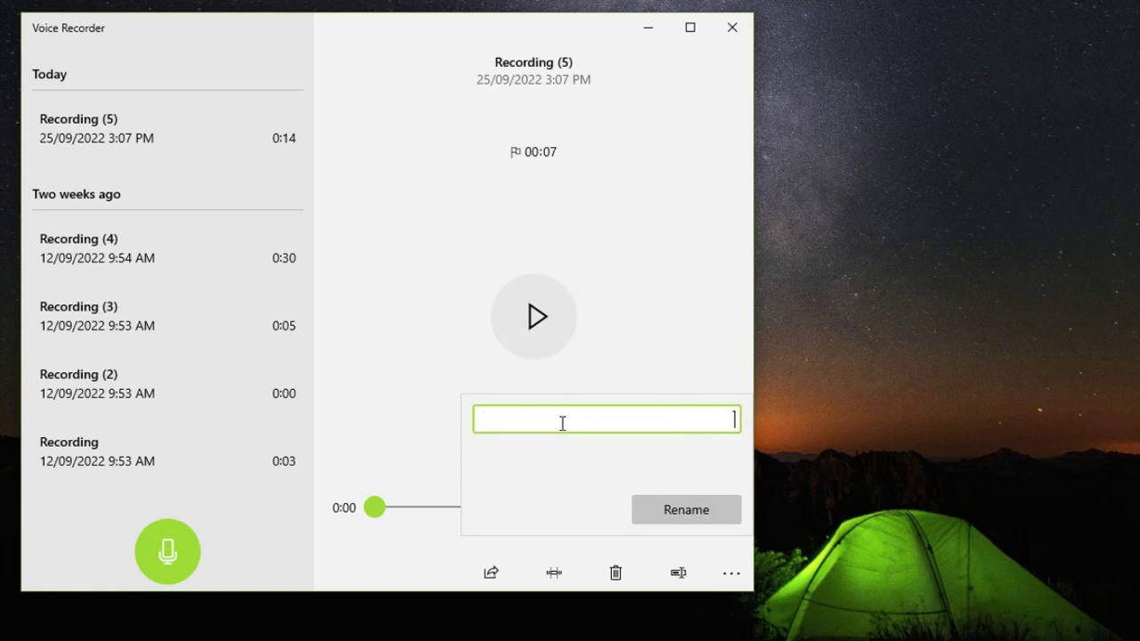
type("محاضرة")
left_click(682, 512)
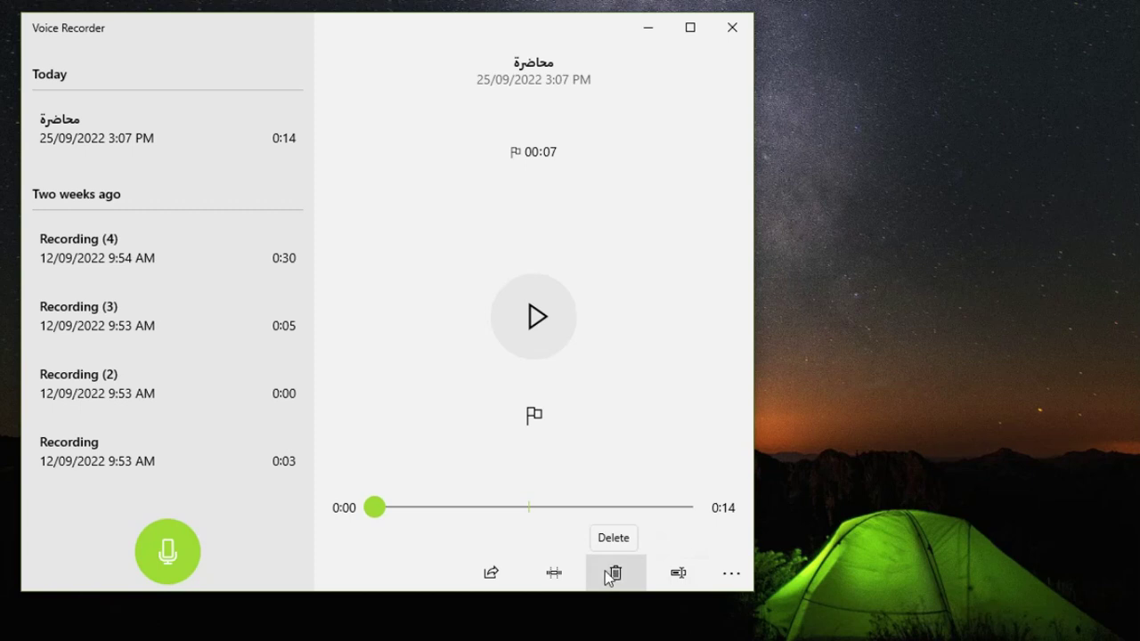
Check the sharing options for the محاضرة recording and review the microphone privacy settings
left_click(493, 571)
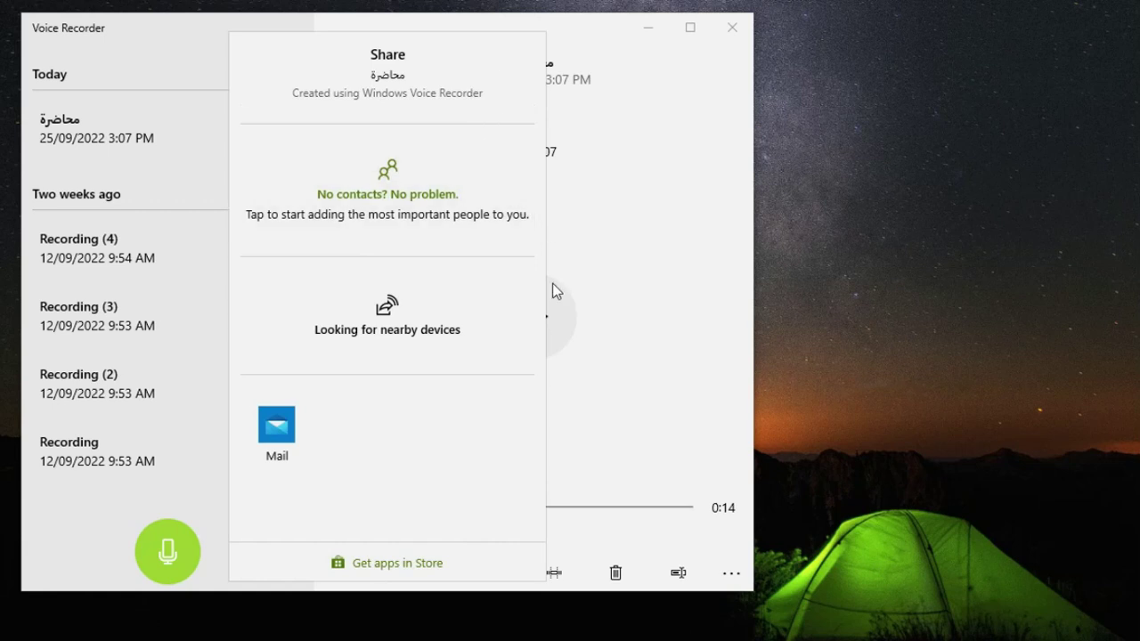
left_click(570, 461)
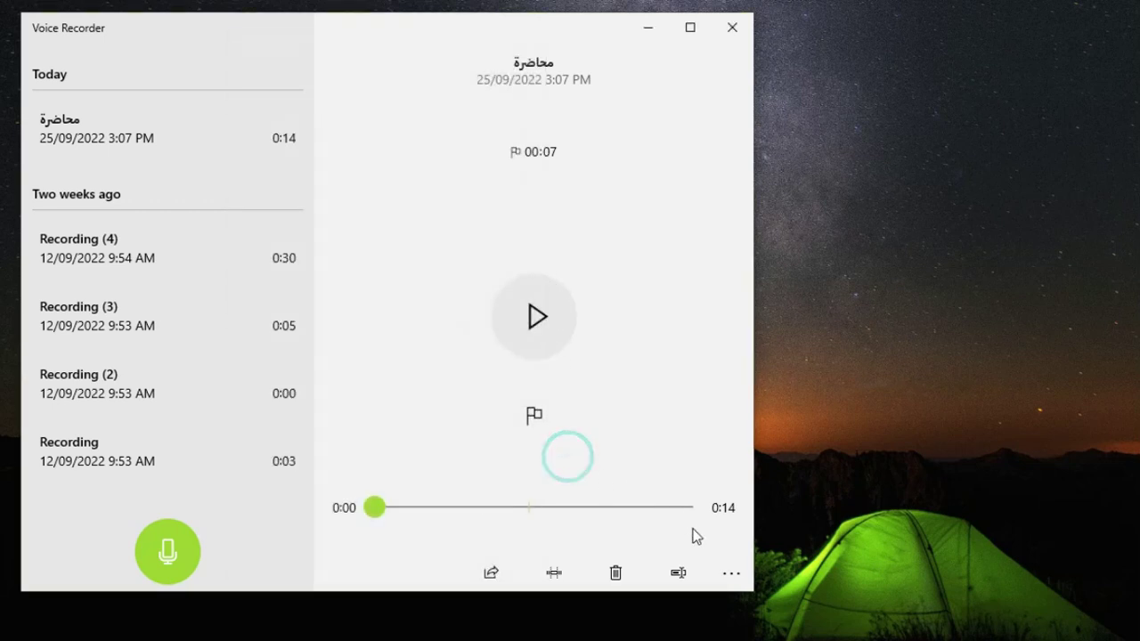
left_click(731, 573)
mouse_move(728, 448)
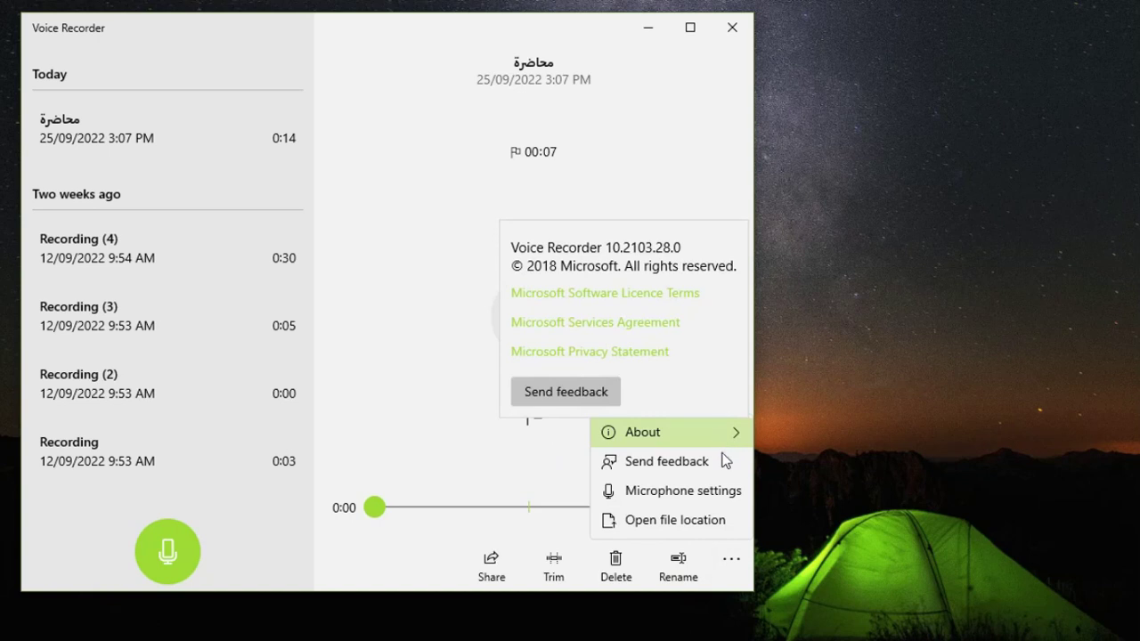
left_click(712, 494)
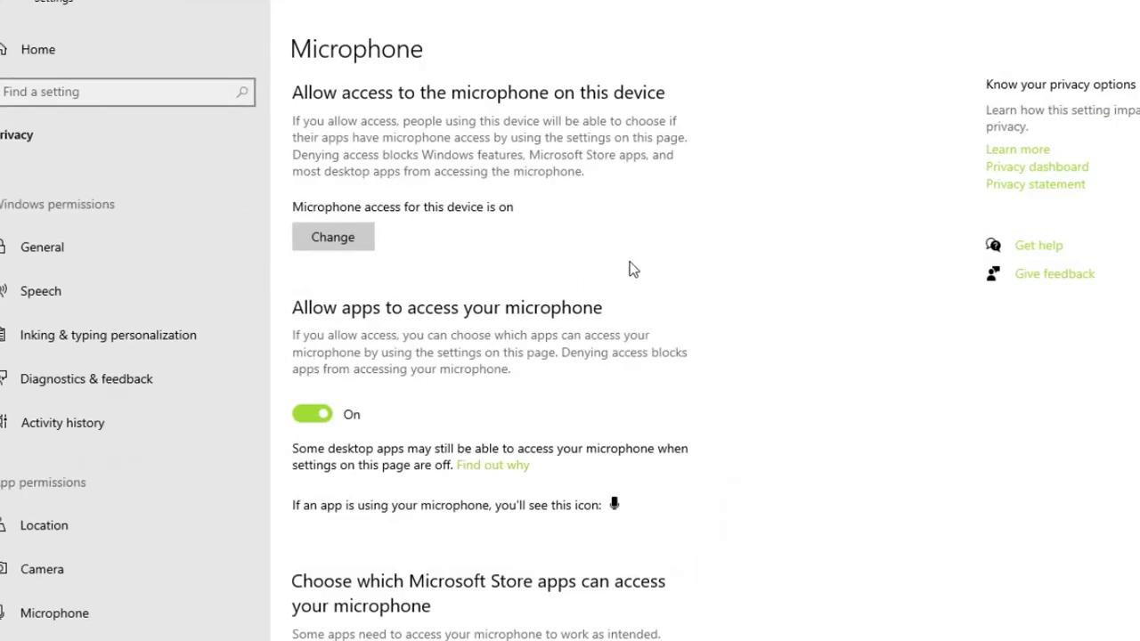
scroll(630, 267, "down", 3)
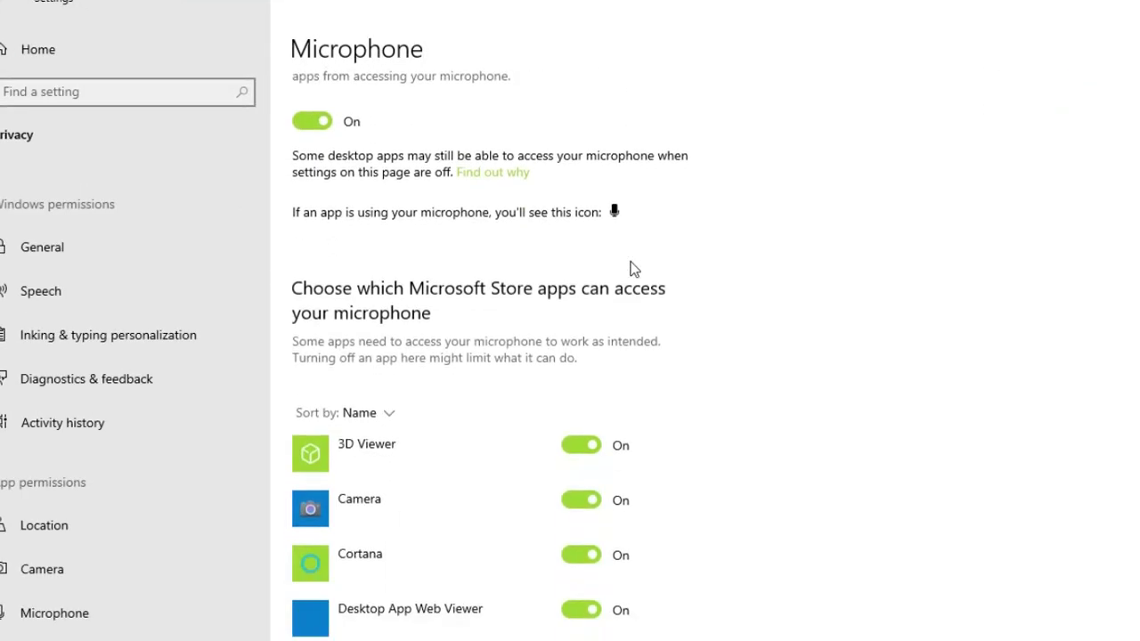
scroll(935, 83, "up", 2)
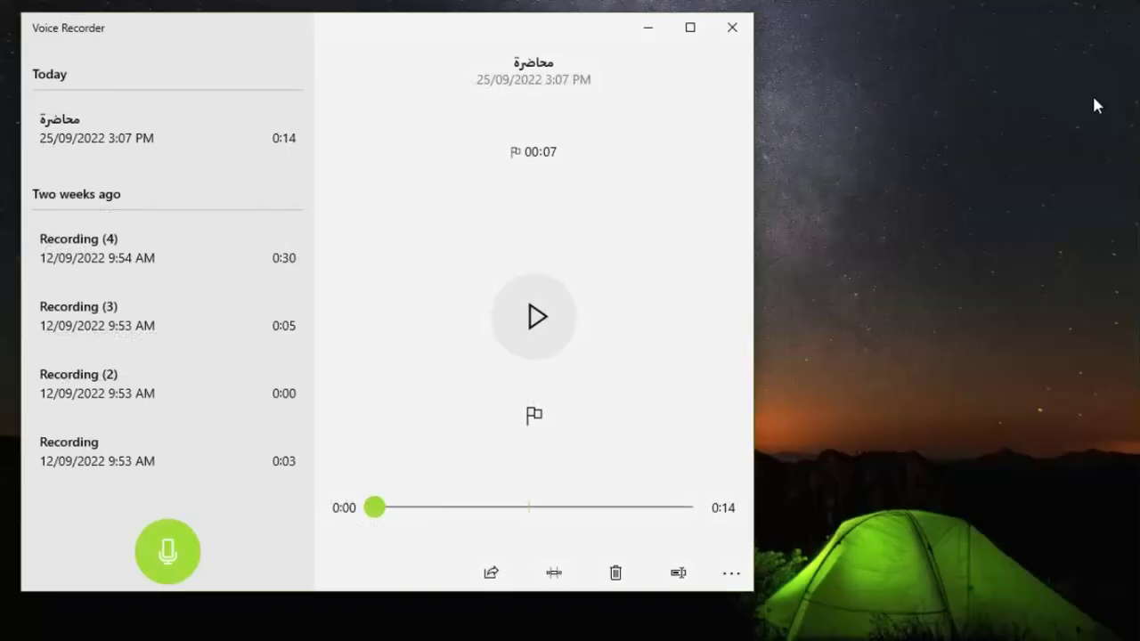
Open the file location of the محاضرة recording
left_click(743, 575)
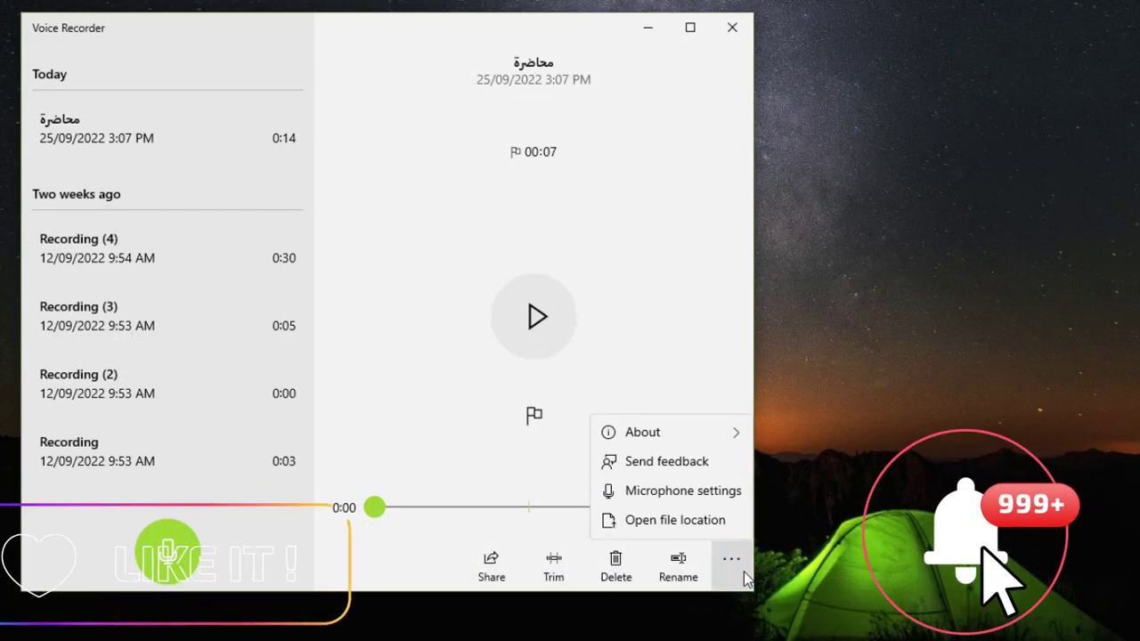
left_click(700, 529)
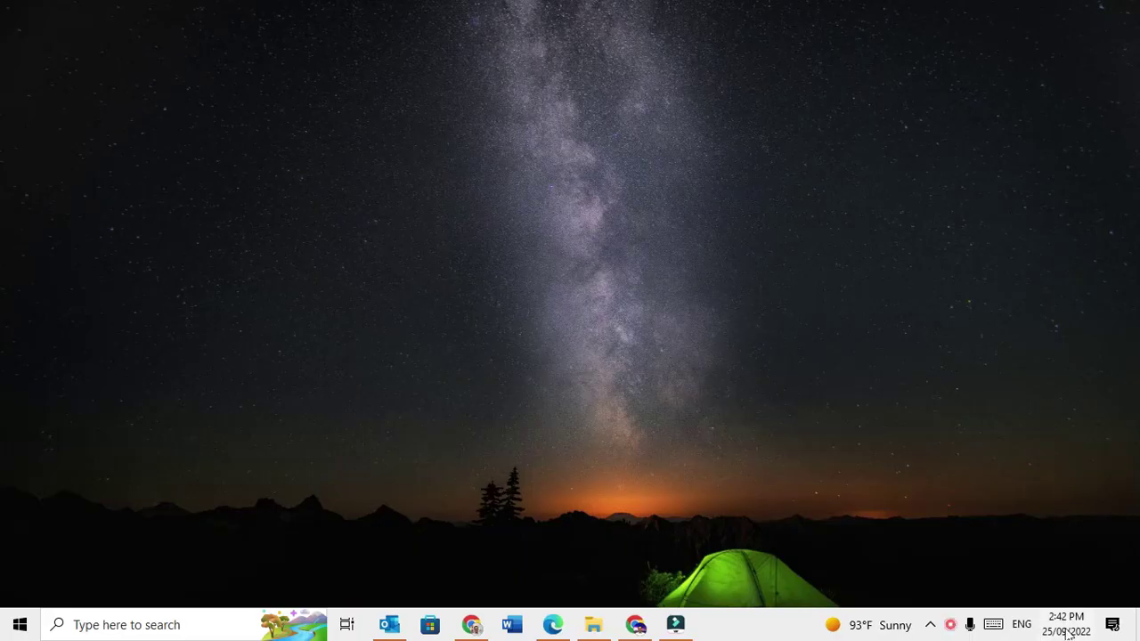
Enable the first additional clock in the Windows date and time settings with the (UTC+02:00) Cairo time zone
right_click(1066, 628)
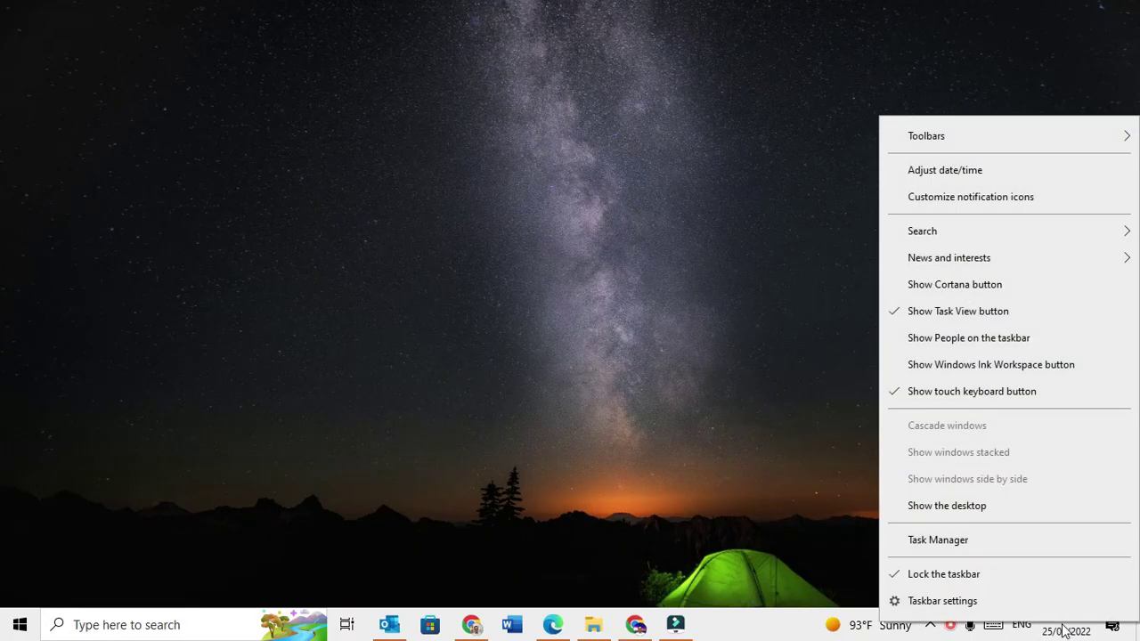
left_click(974, 177)
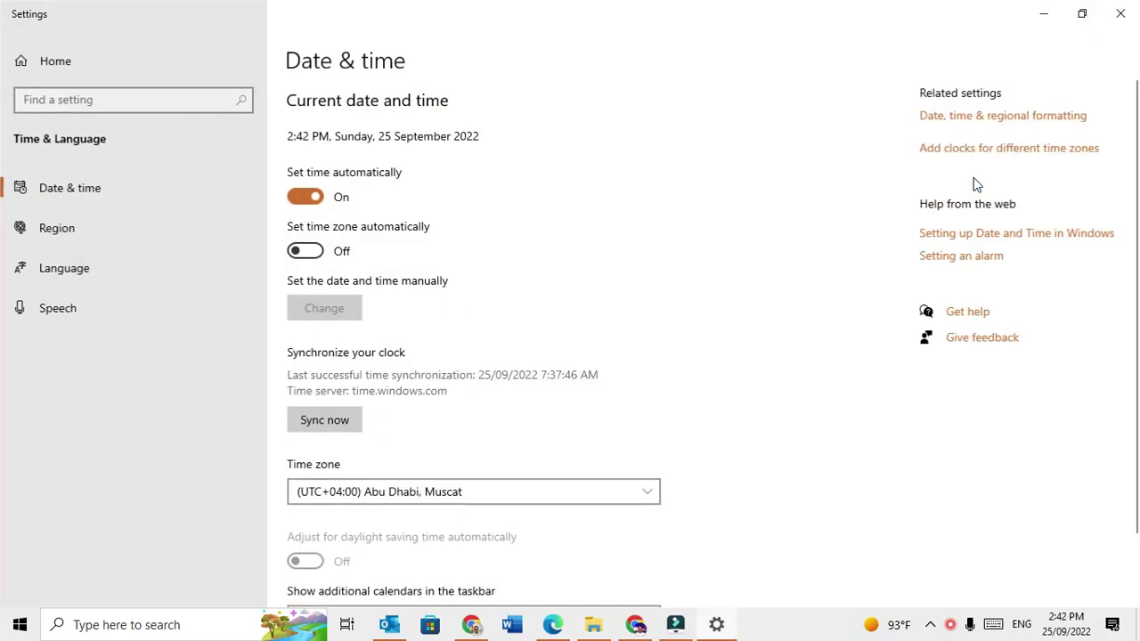
left_click(957, 153)
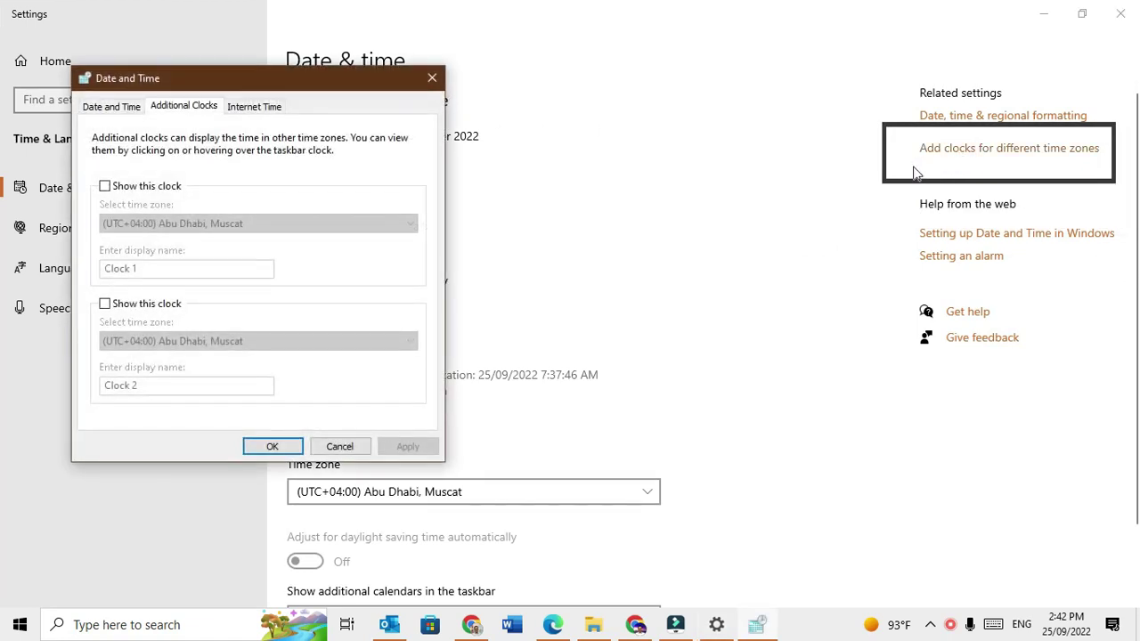
left_click(105, 188)
left_click(145, 224)
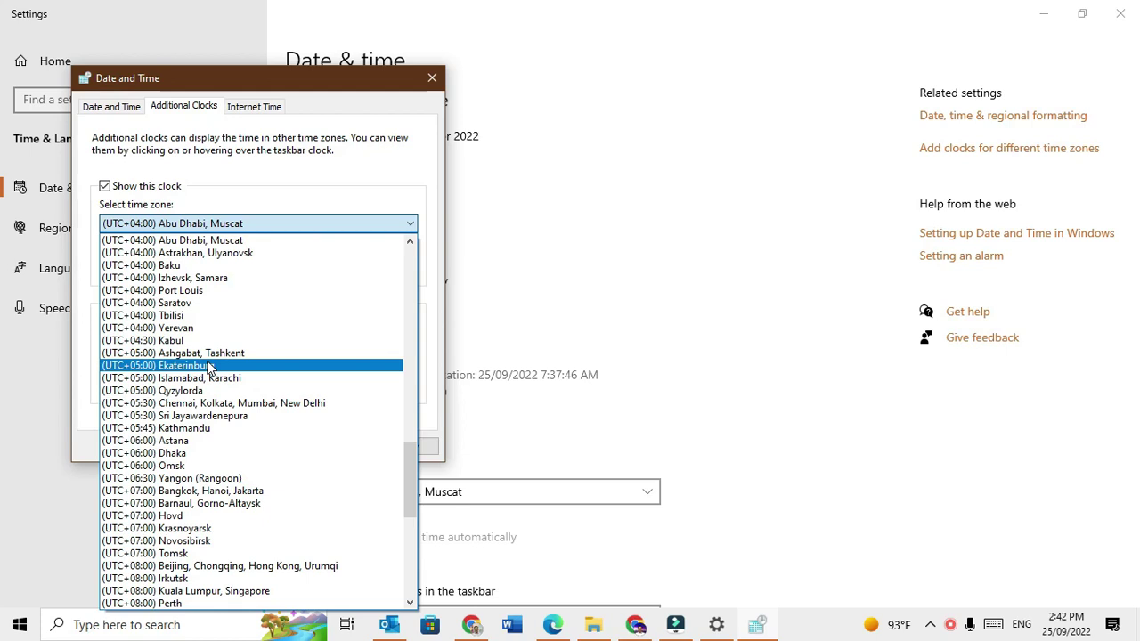
scroll(210, 366, "up", 9)
left_click(190, 327)
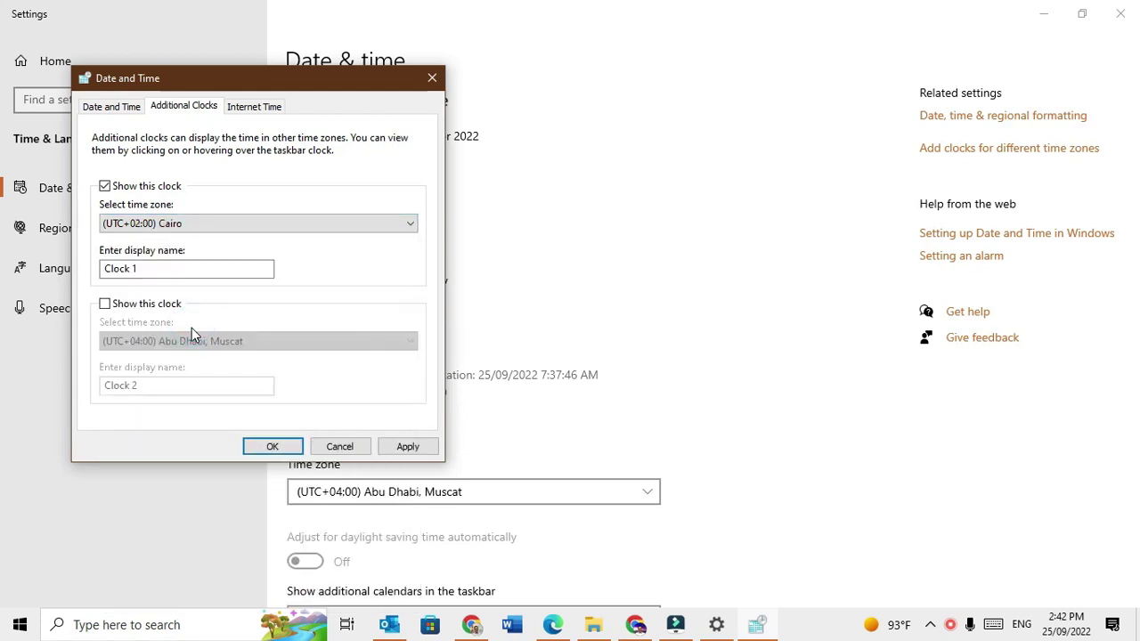
left_click(410, 451)
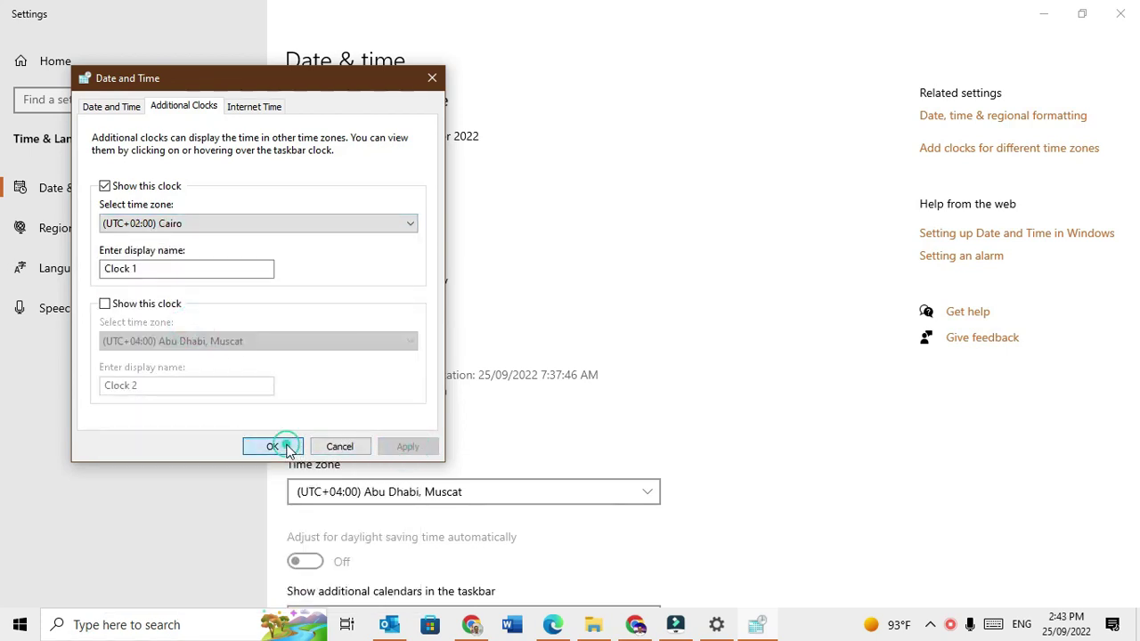
left_click(278, 447)
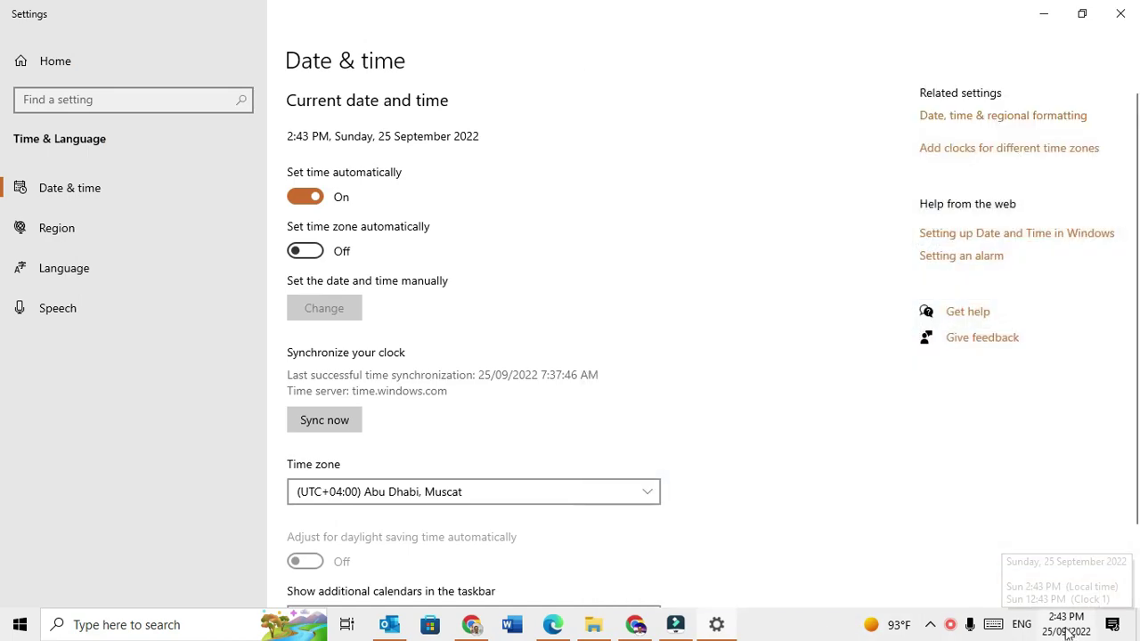
View the additional clock in the taskbar's clock and calendar display, and close it
left_click(1066, 624)
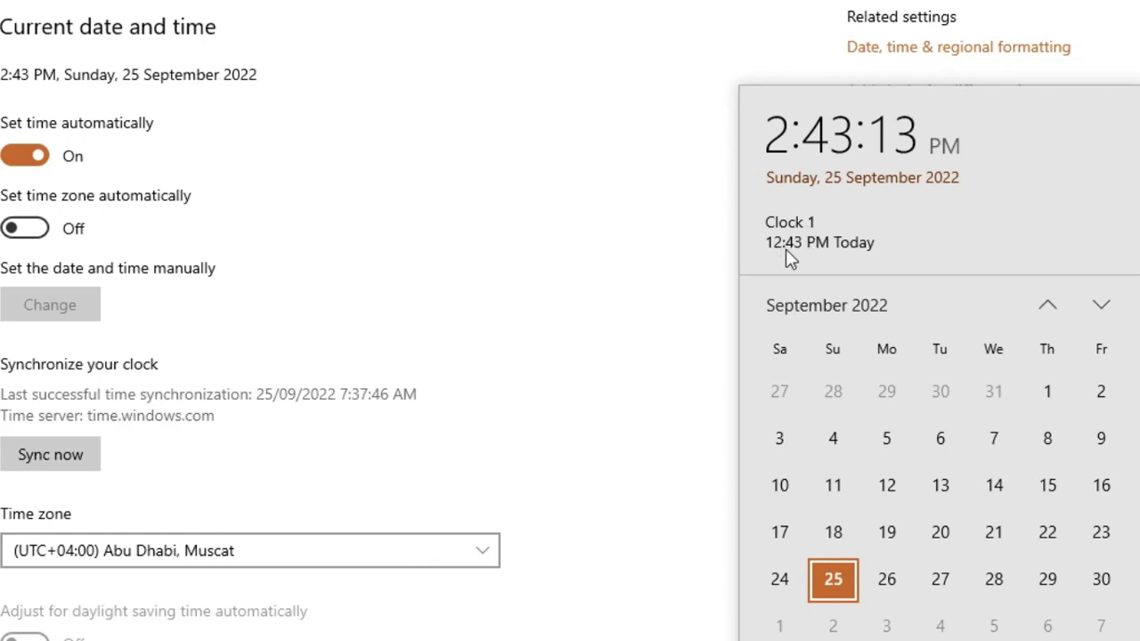
left_click(796, 228)
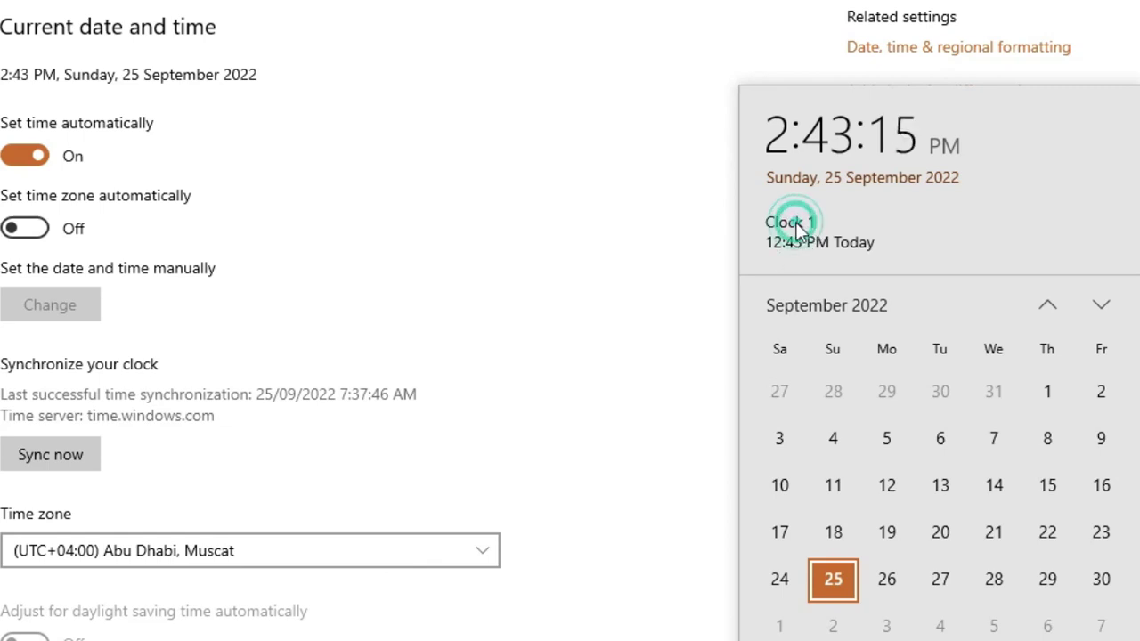
key("Escape")
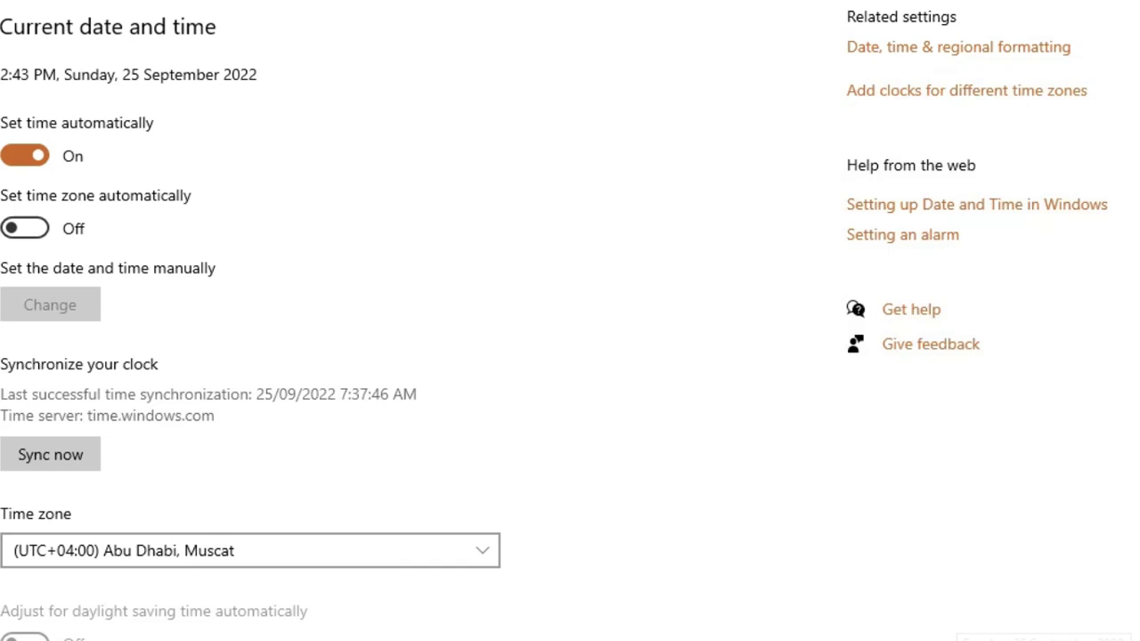
Set the Cairo clock's display name to القاهرة and check it in the taskbar's clock display
right_click(802, 640)
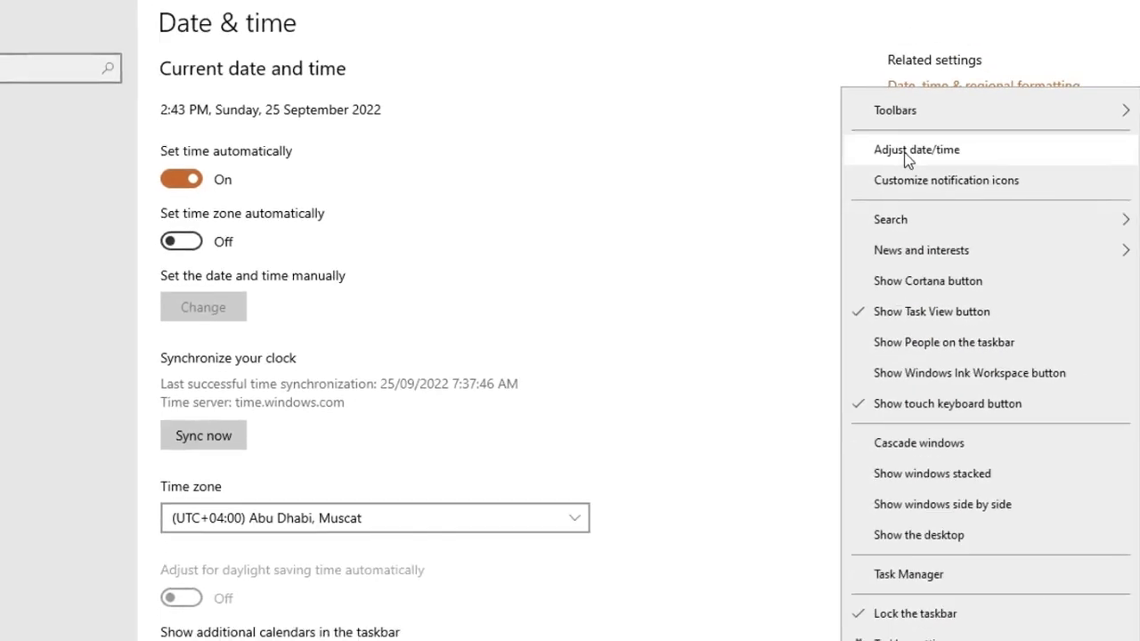
left_click(906, 152)
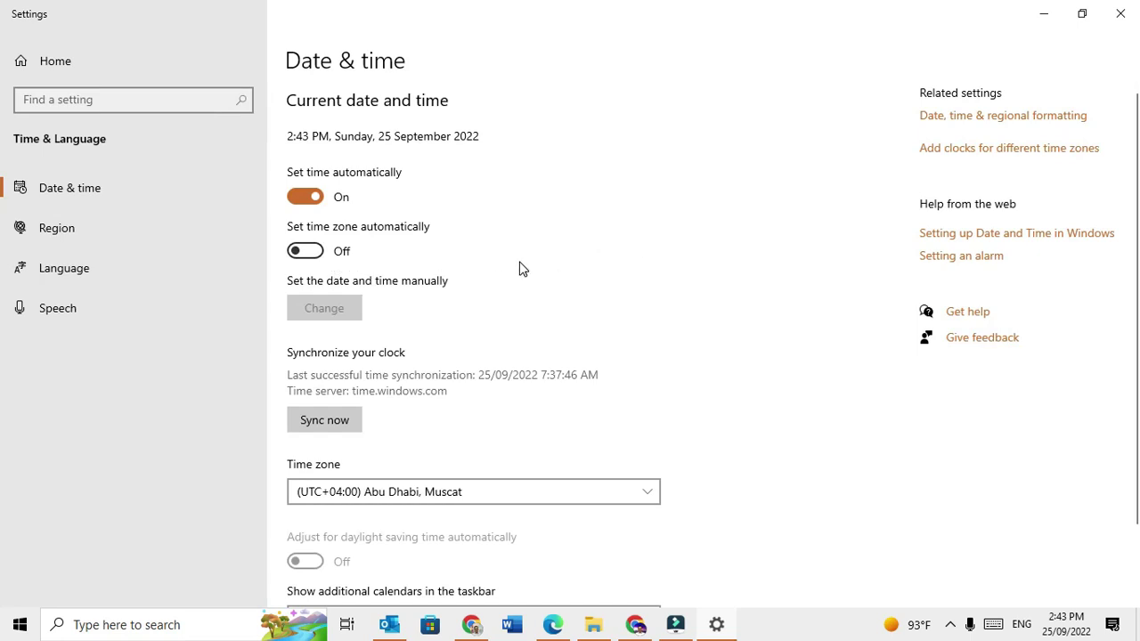
left_click(997, 151)
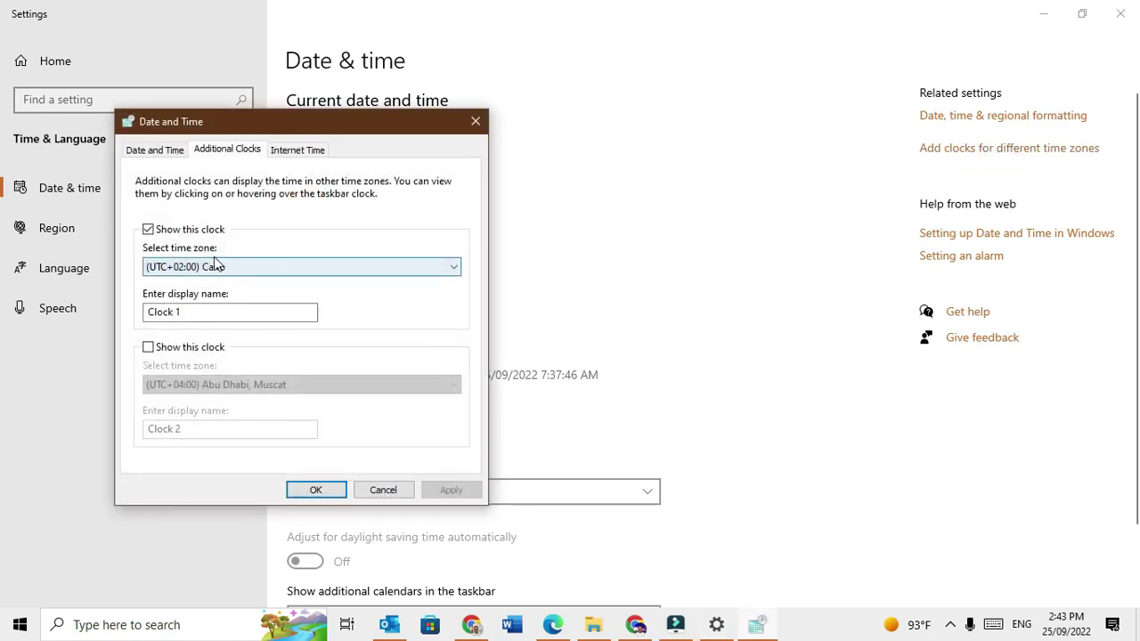
double_click(189, 314)
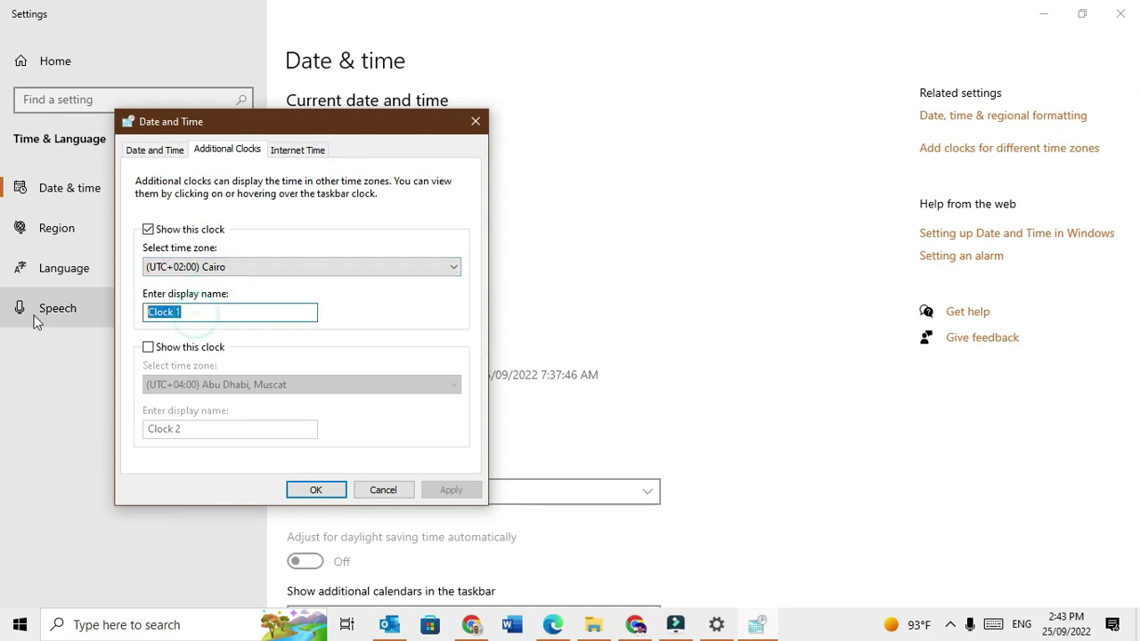
type("Cairo")
key("ctrl+a")
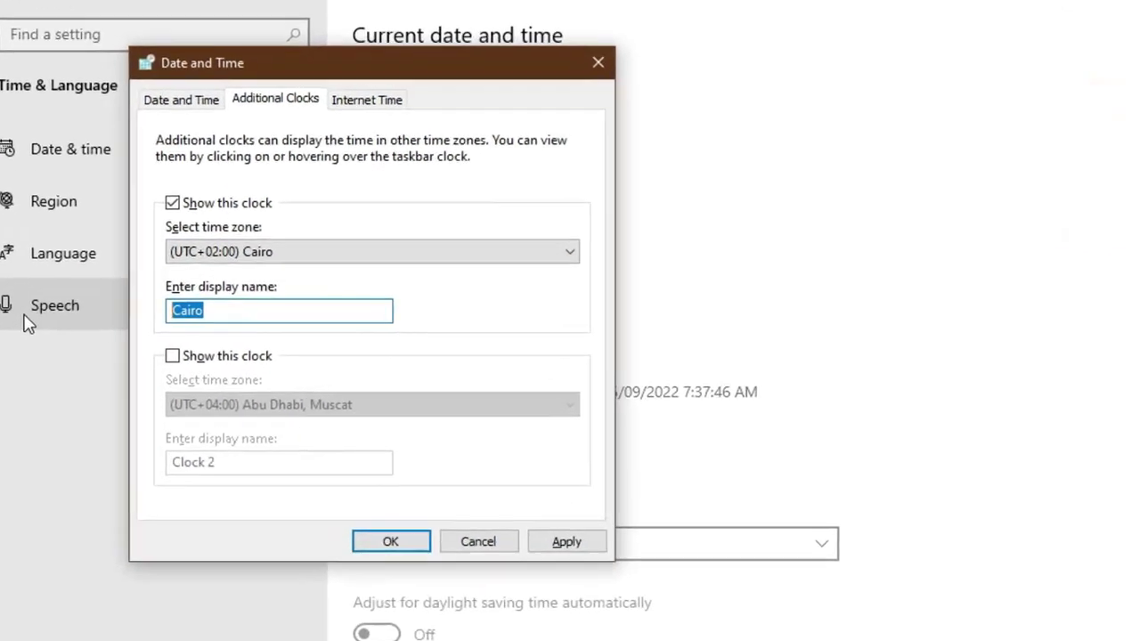
type("hgrh")
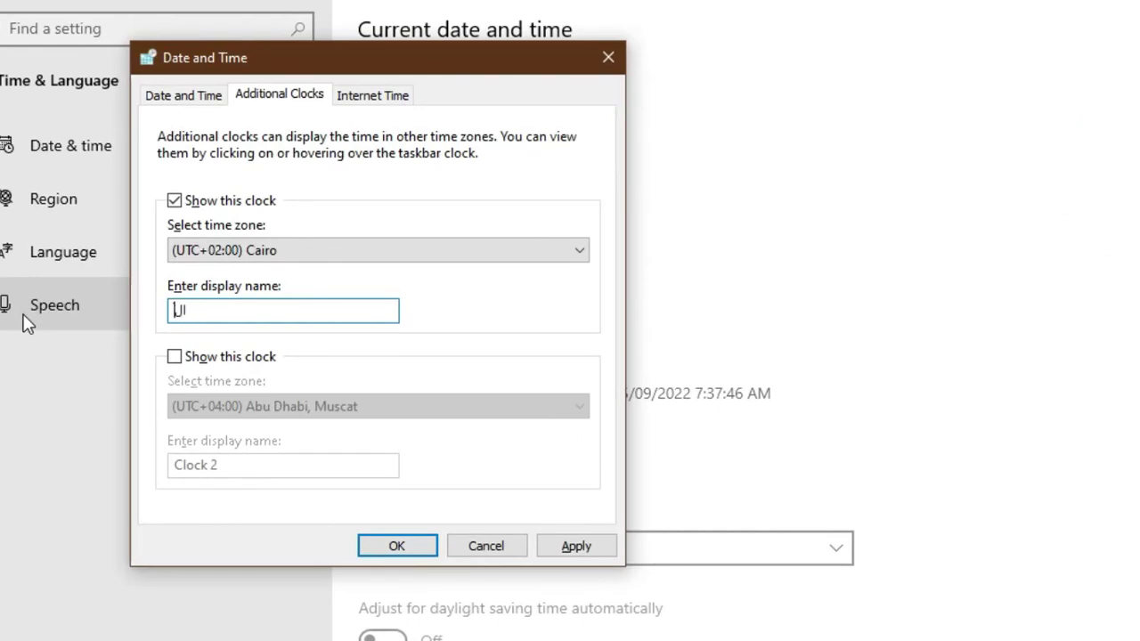
type("قاهرة")
left_click(576, 546)
left_click(398, 546)
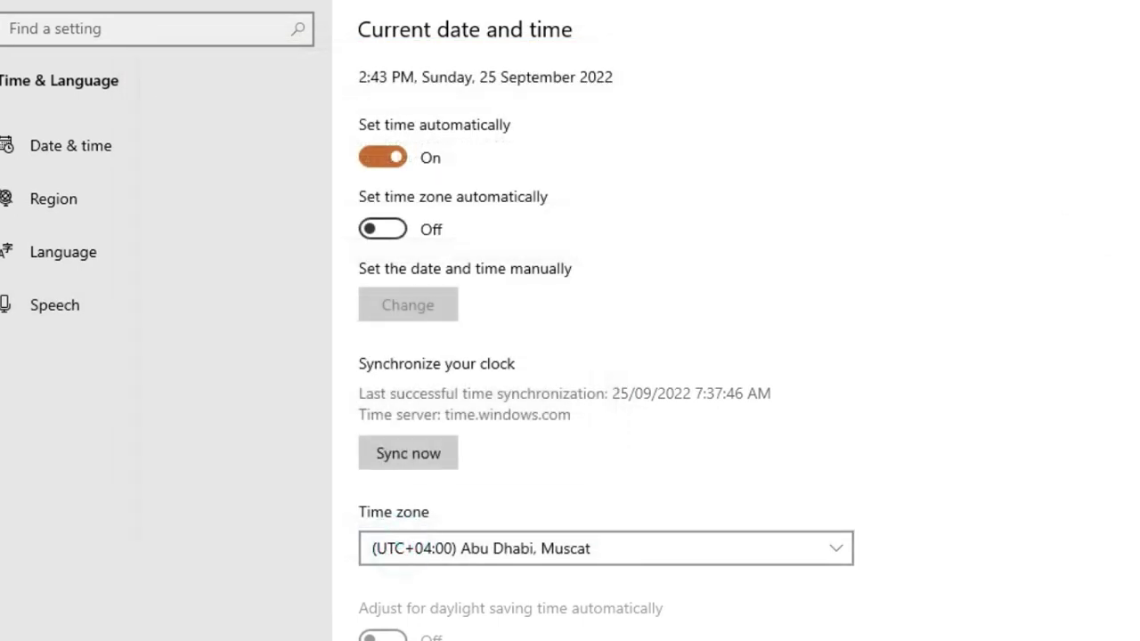
left_click(1067, 624)
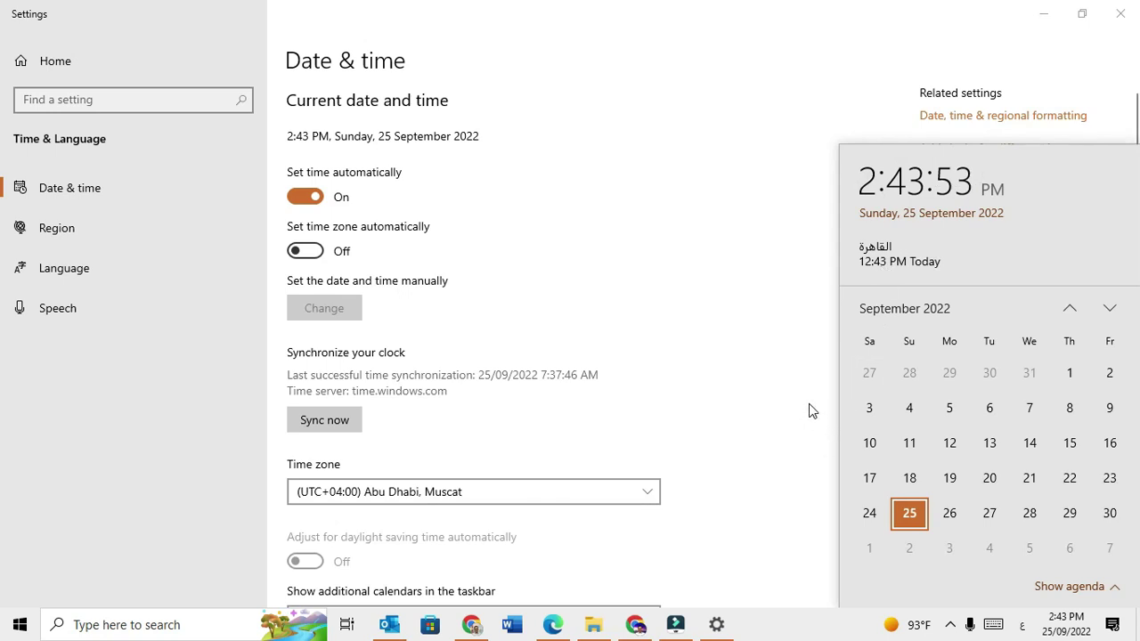
Enable the second additional clock in the Windows date and time settings and name it الرياض
right_click(1063, 627)
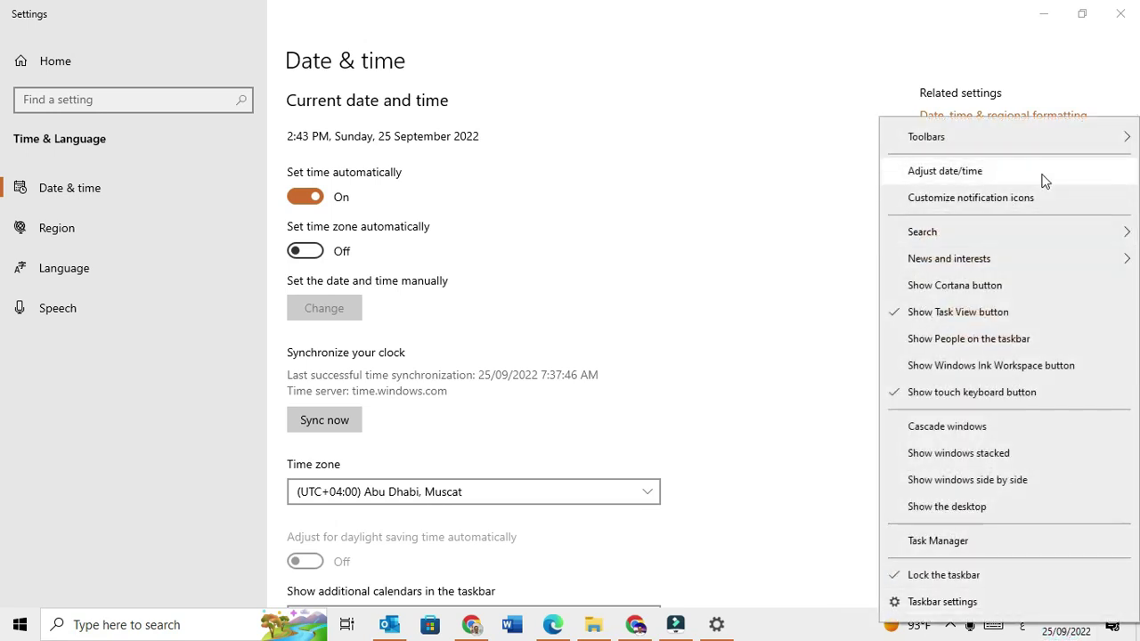
left_click(1035, 172)
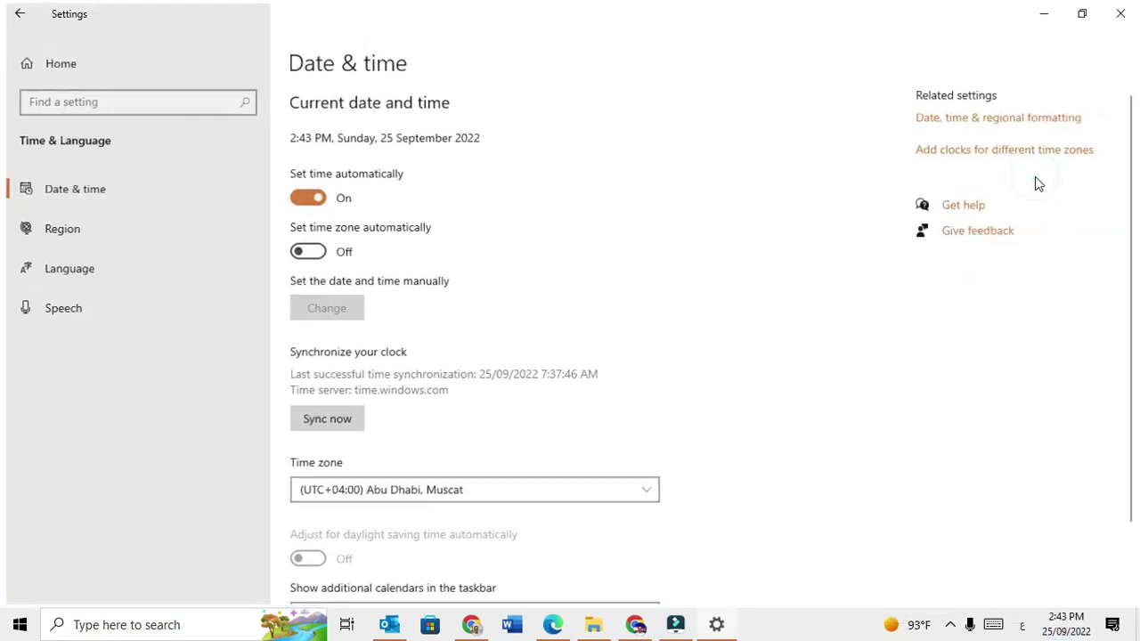
left_click(988, 153)
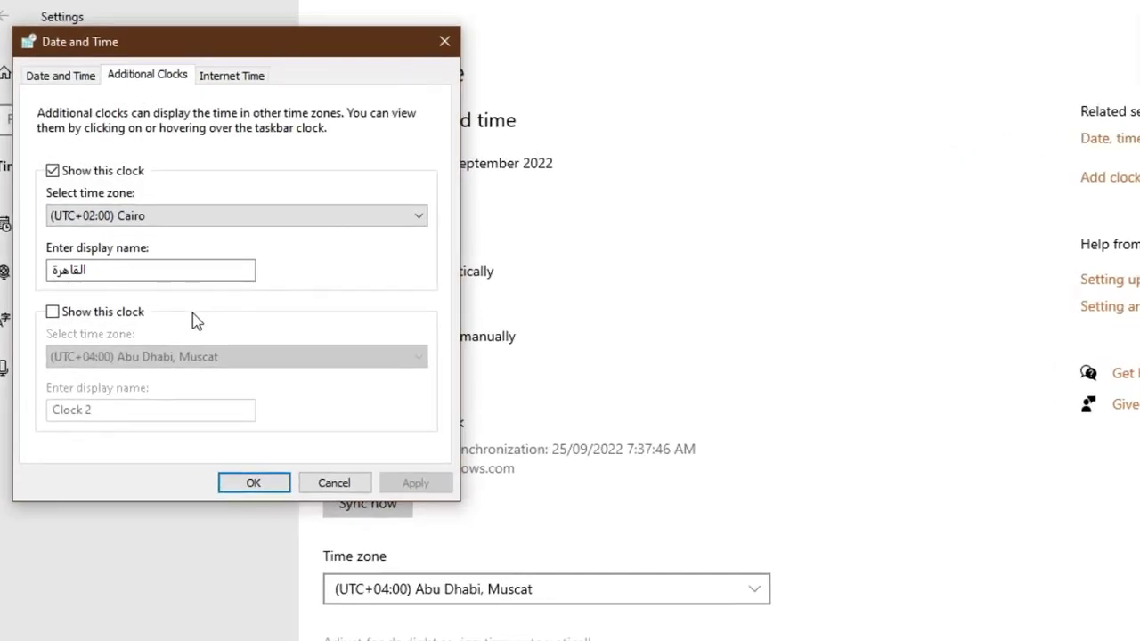
left_click(113, 314)
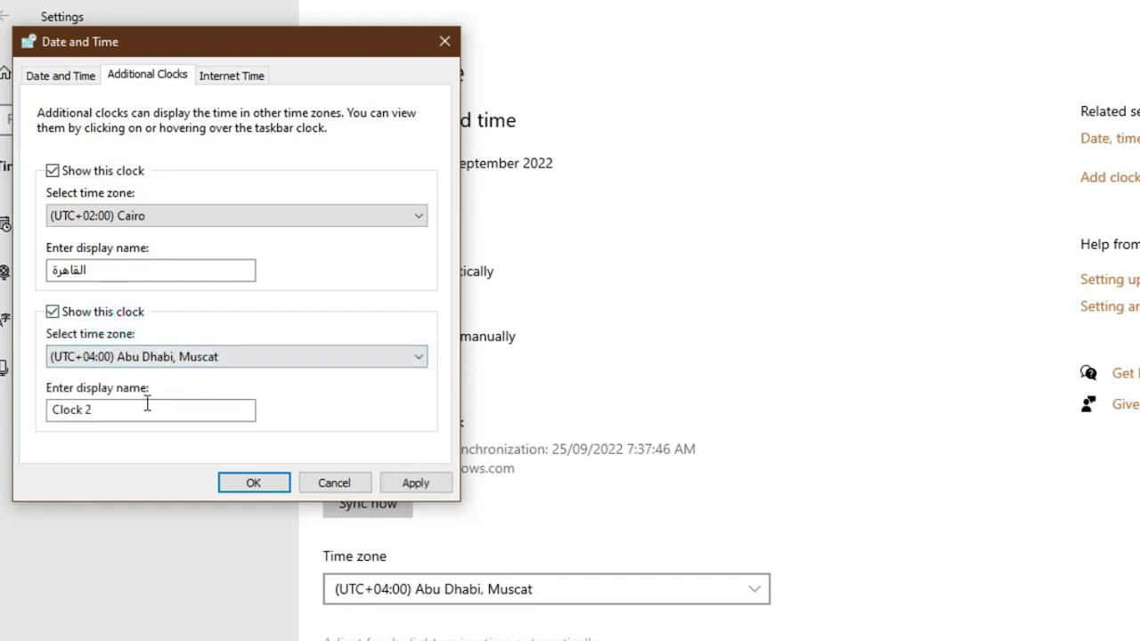
double_click(116, 412)
type("ا")
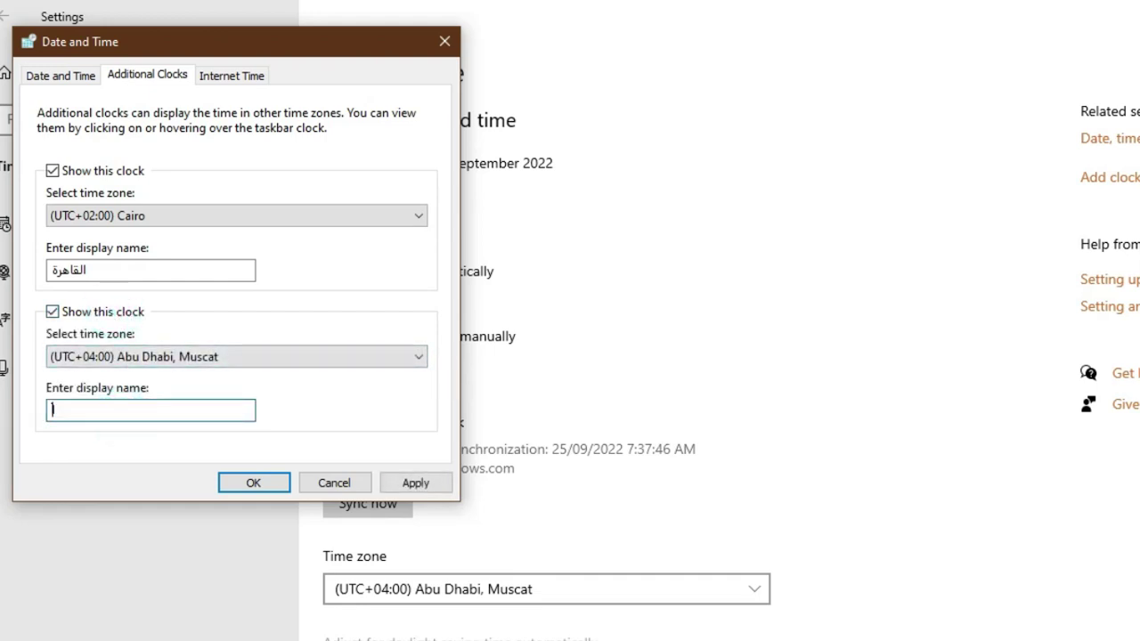
type("ب")
type("اض")
Set the الرياض clock's time zone to (UTC+03:00) Kuwait, Riyadh, apply it, and check both clocks in the taskbar's clock display
left_click(193, 365)
scroll(193, 364, "up", 6)
left_click(417, 485)
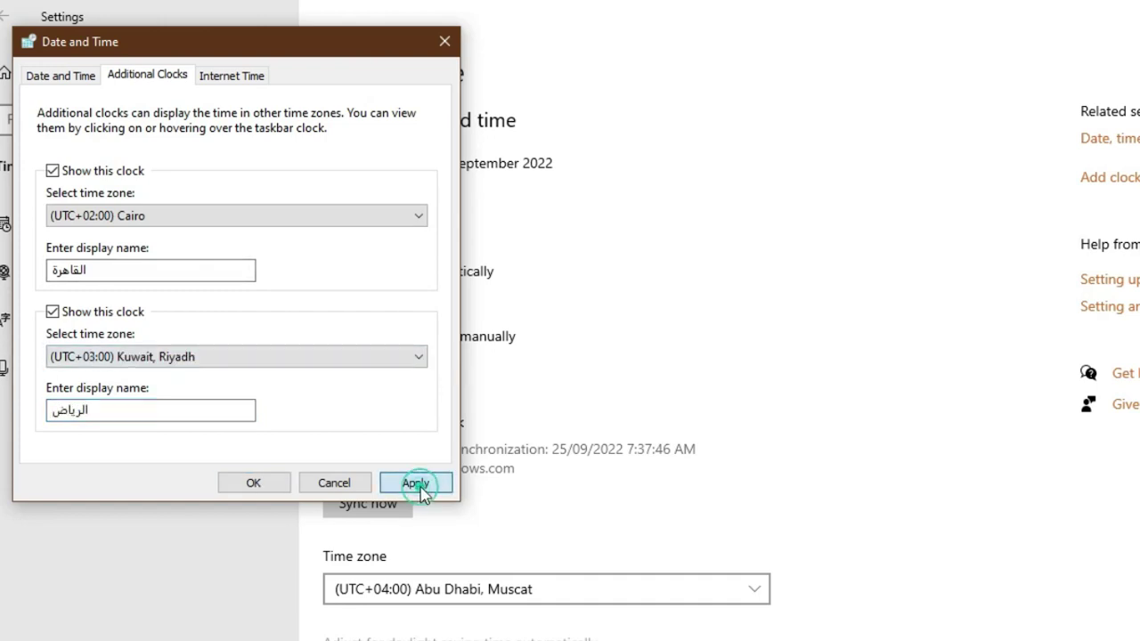
left_click(256, 485)
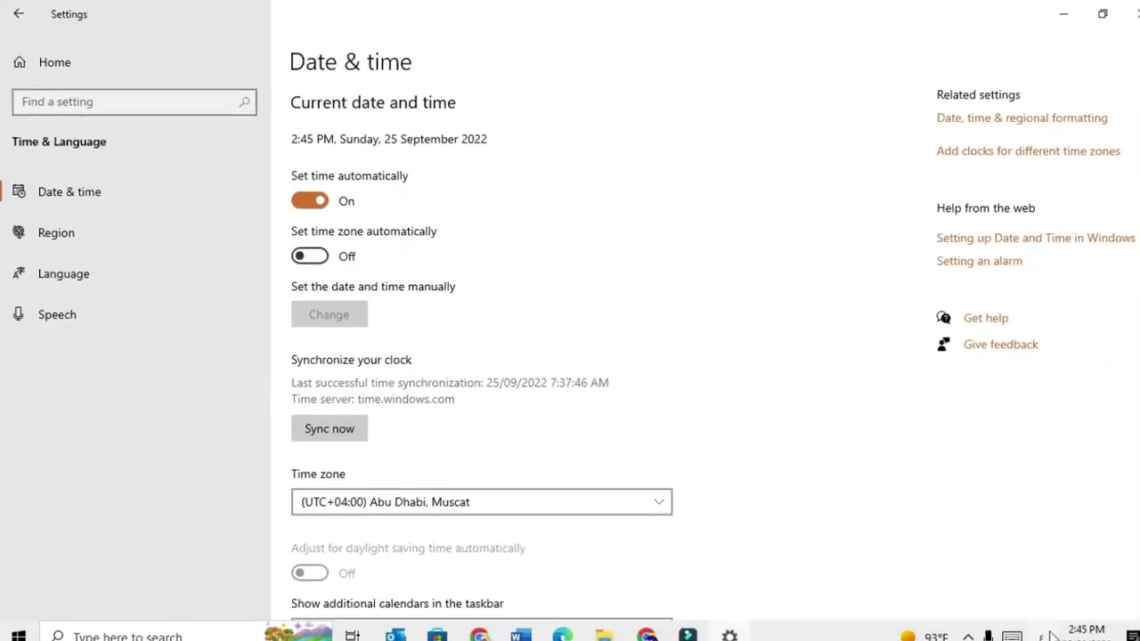
left_click(1071, 631)
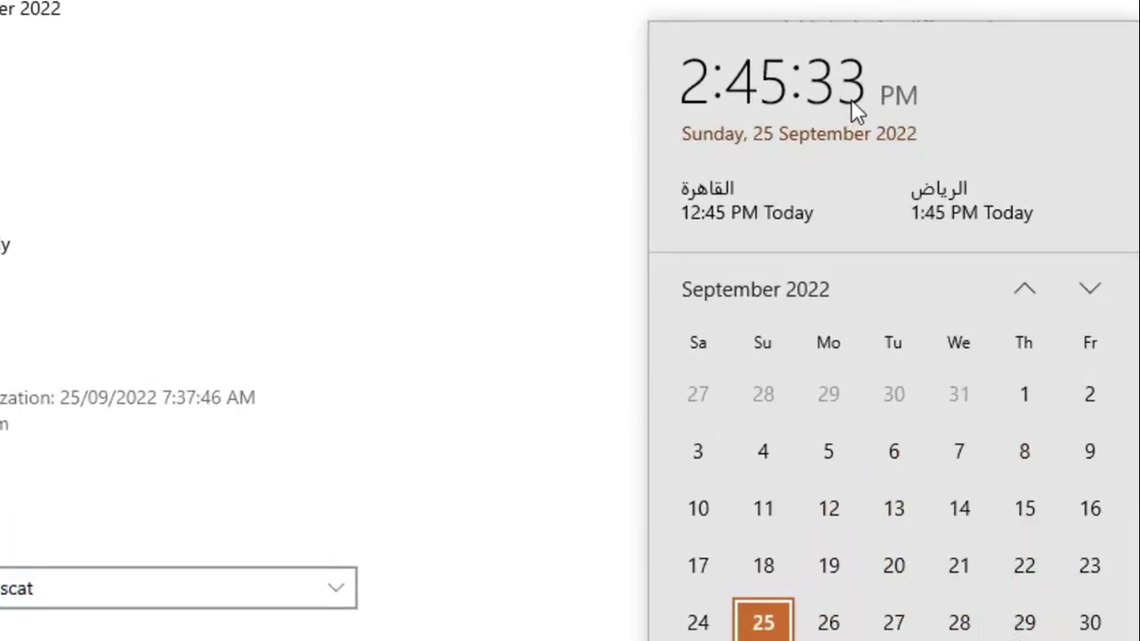
left_click(530, 182)
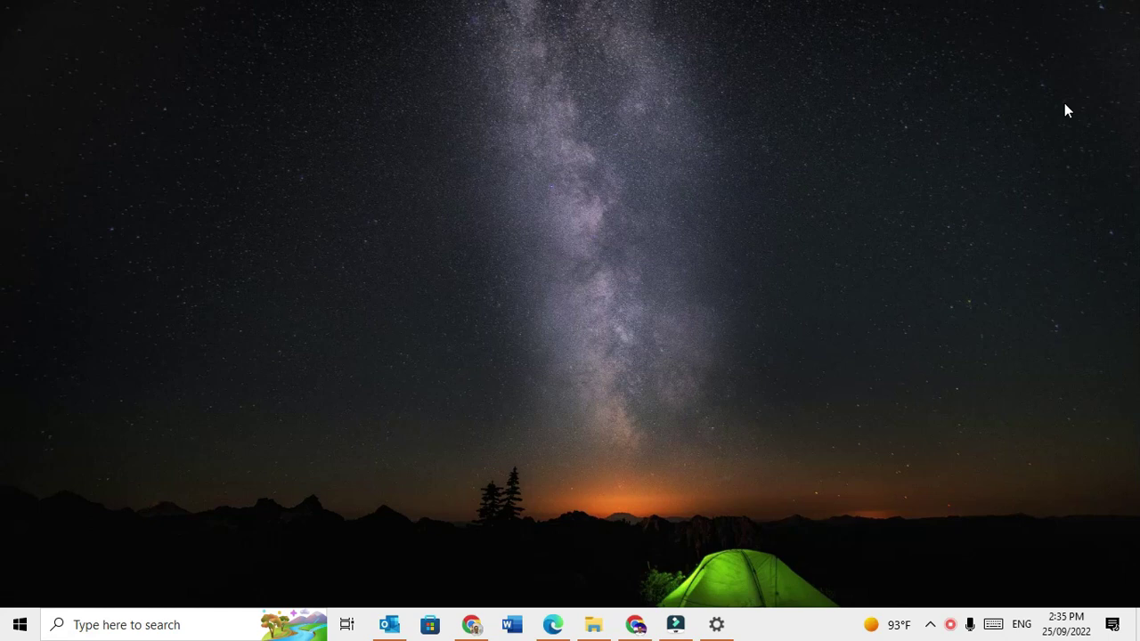
Preview the running programs from the taskbar and open the Microsoft Store
mouse_move(373, 615)
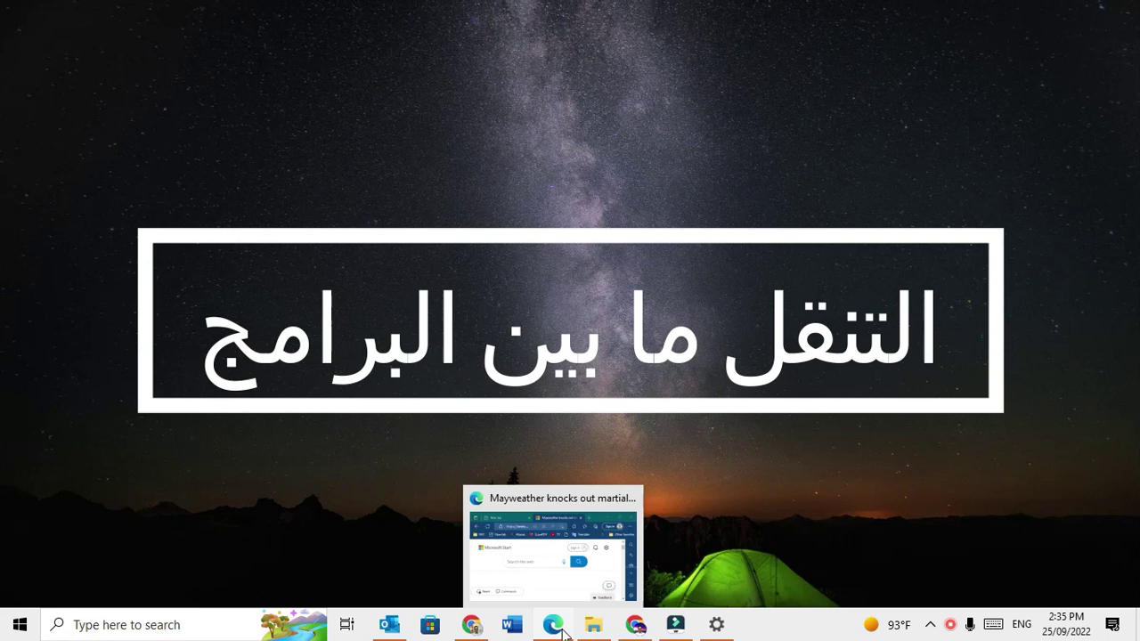
mouse_move(610, 634)
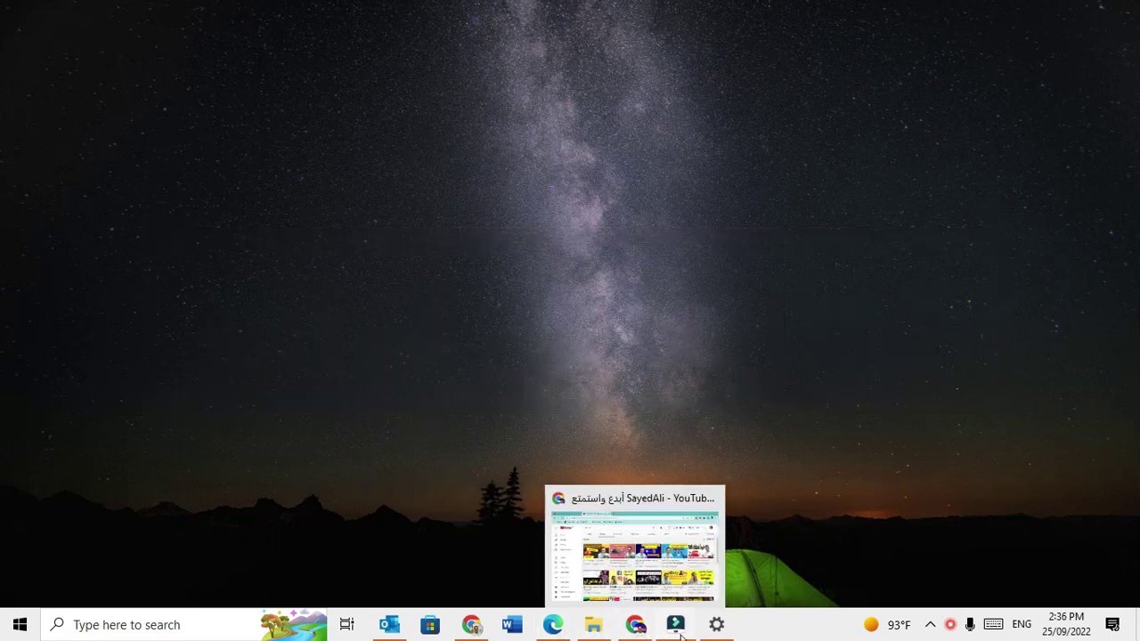
mouse_move(678, 631)
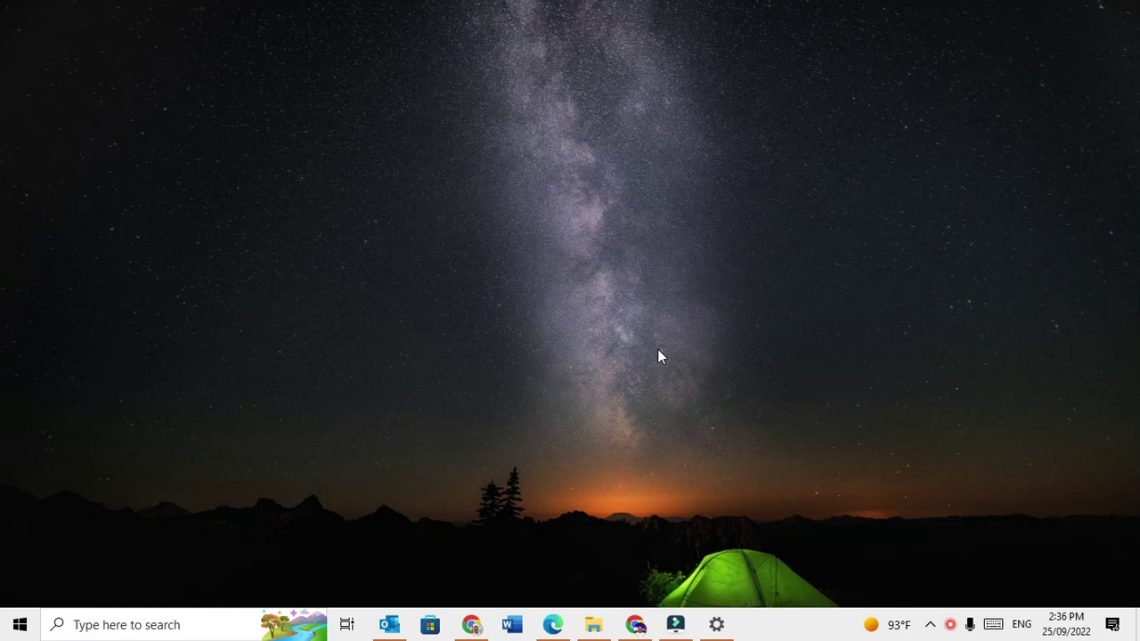
left_click(389, 625)
mouse_move(389, 624)
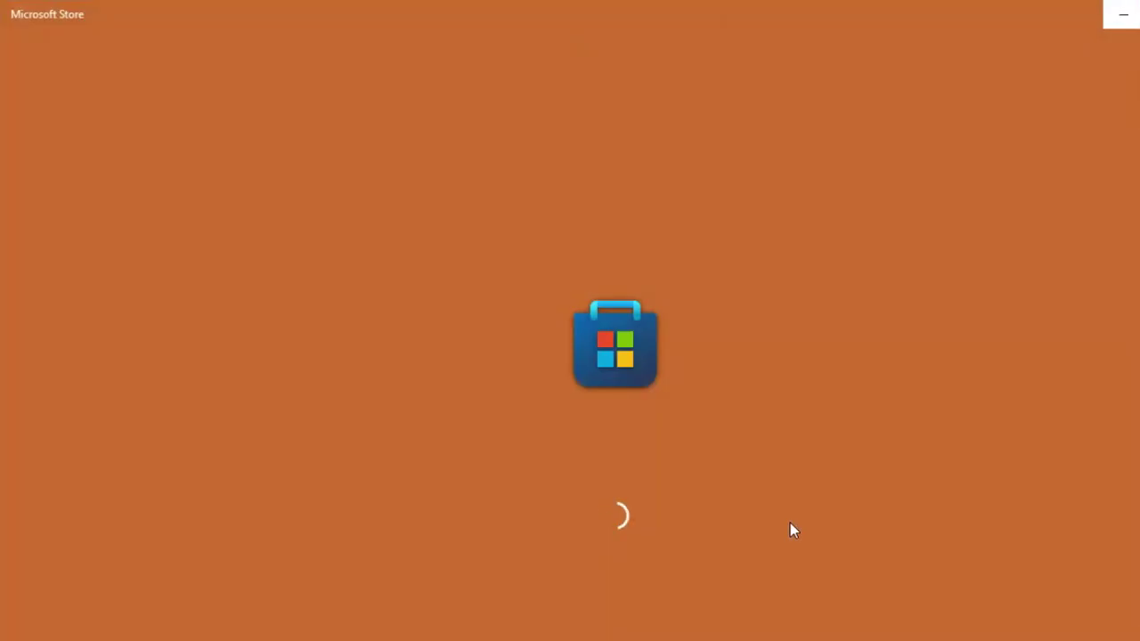
mouse_move(507, 637)
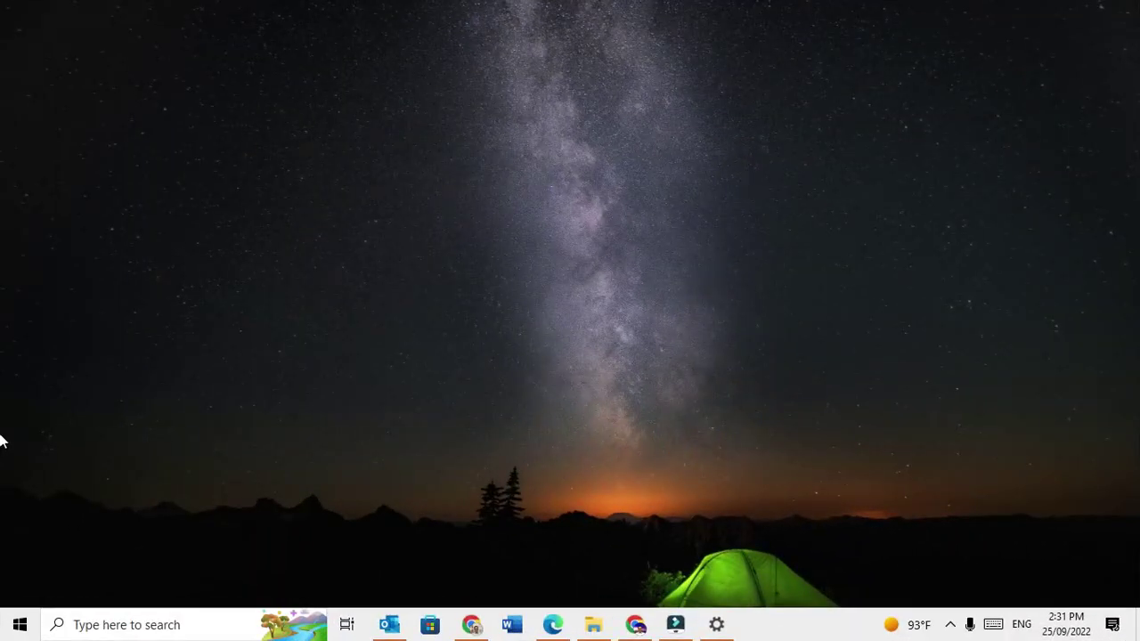
Look through all open windows in Task View and return to the desktop
left_click(347, 627)
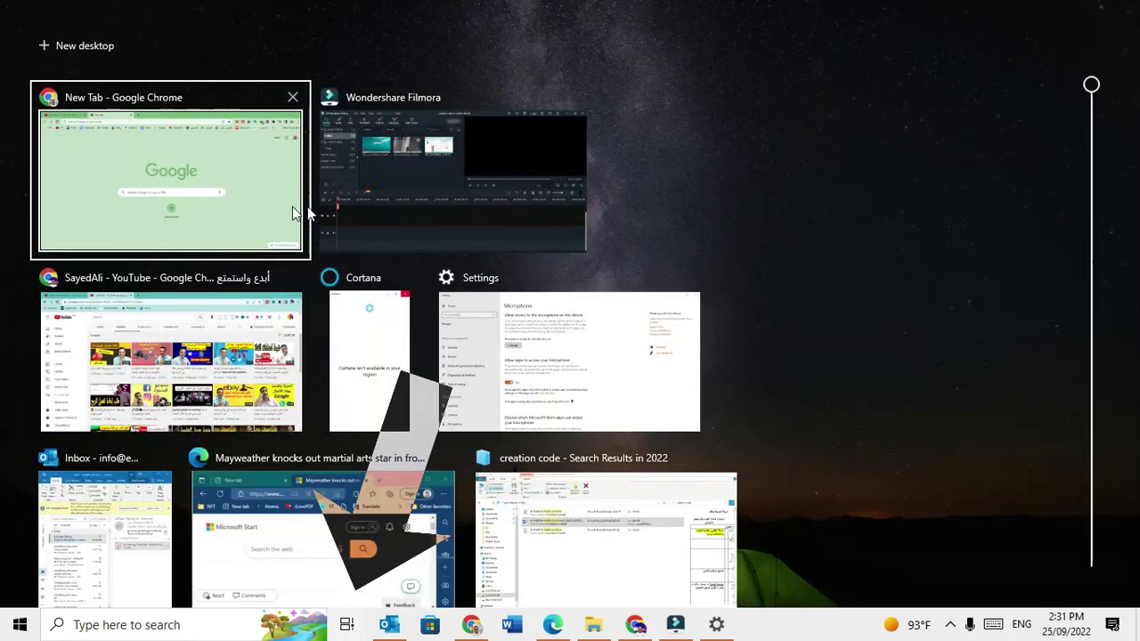
scroll(254, 466, "down", 2)
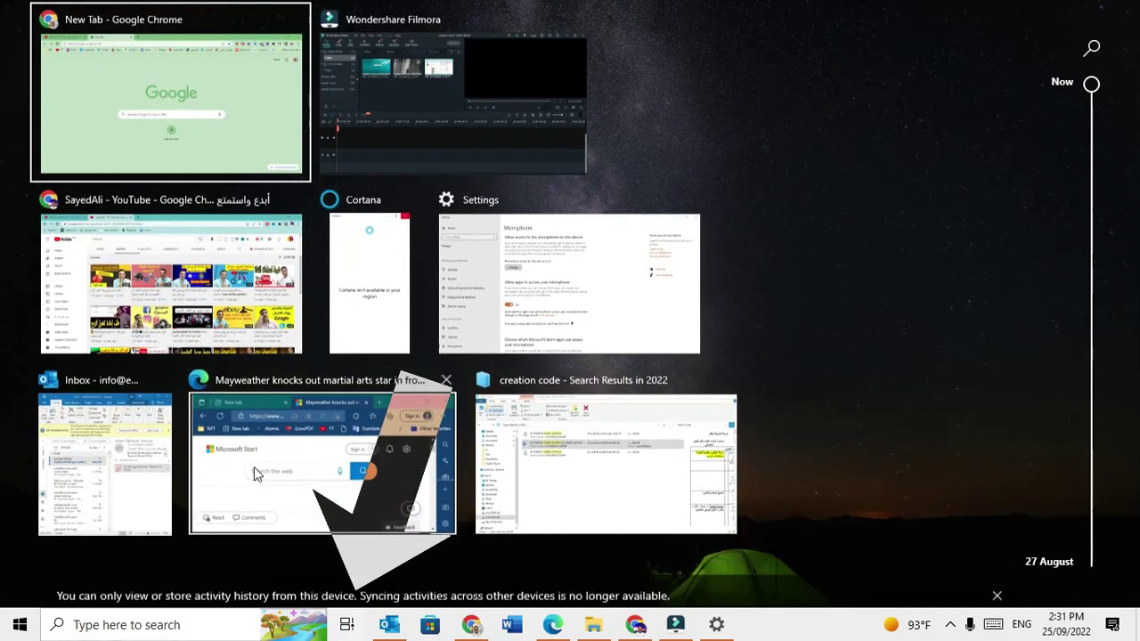
left_click(254, 467)
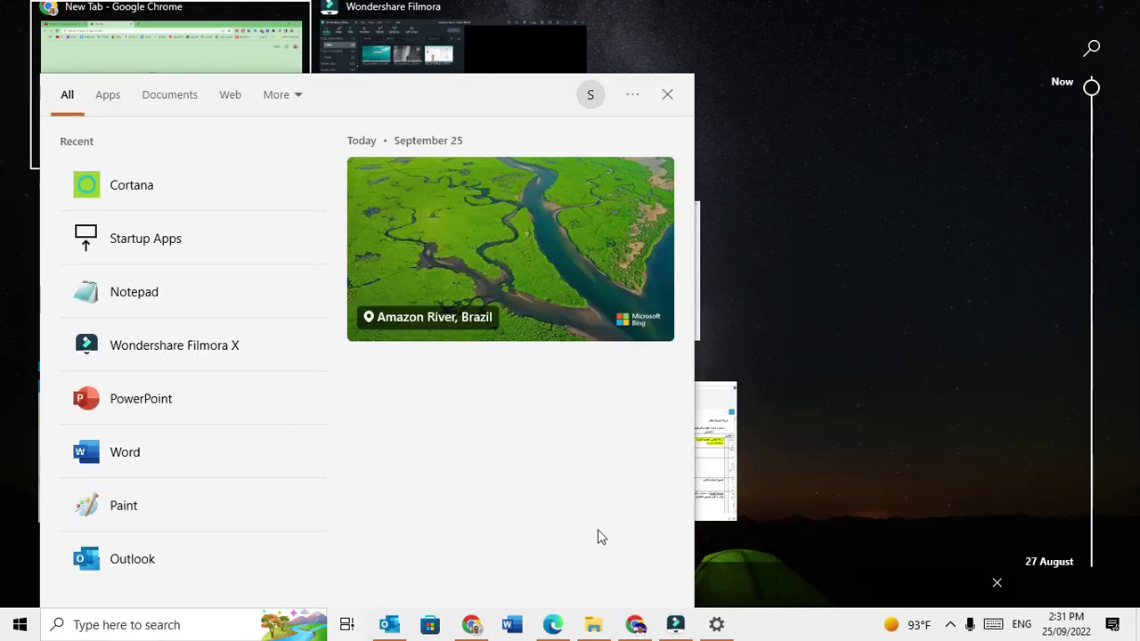
left_click(667, 94)
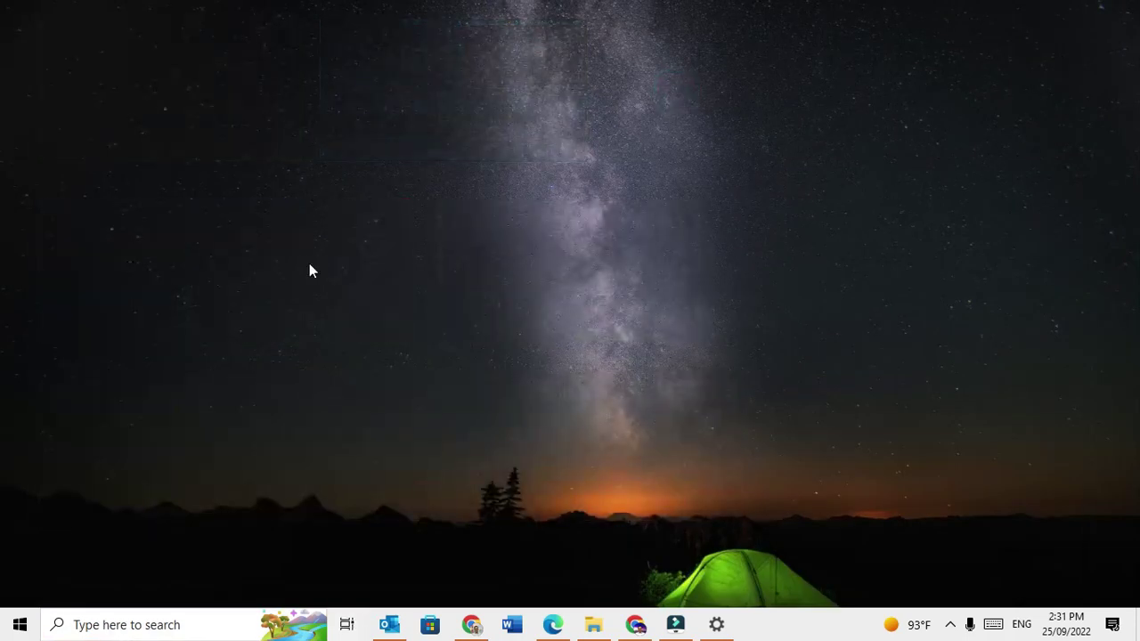
Create a second virtual desktop in Task View and switch to it
left_click(346, 624)
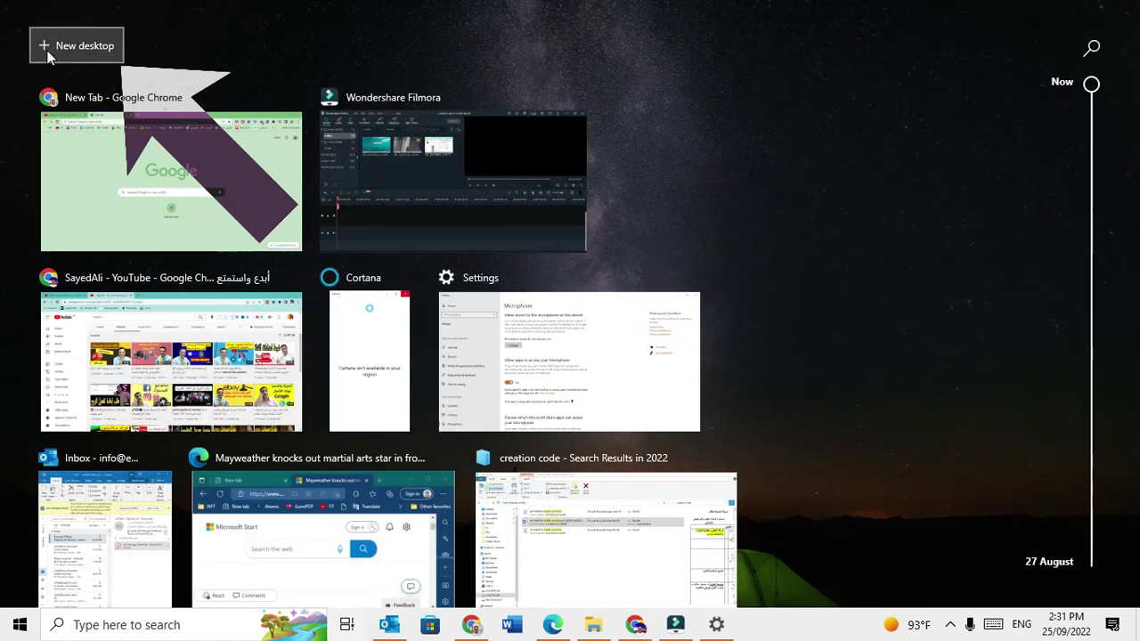
left_click(65, 49)
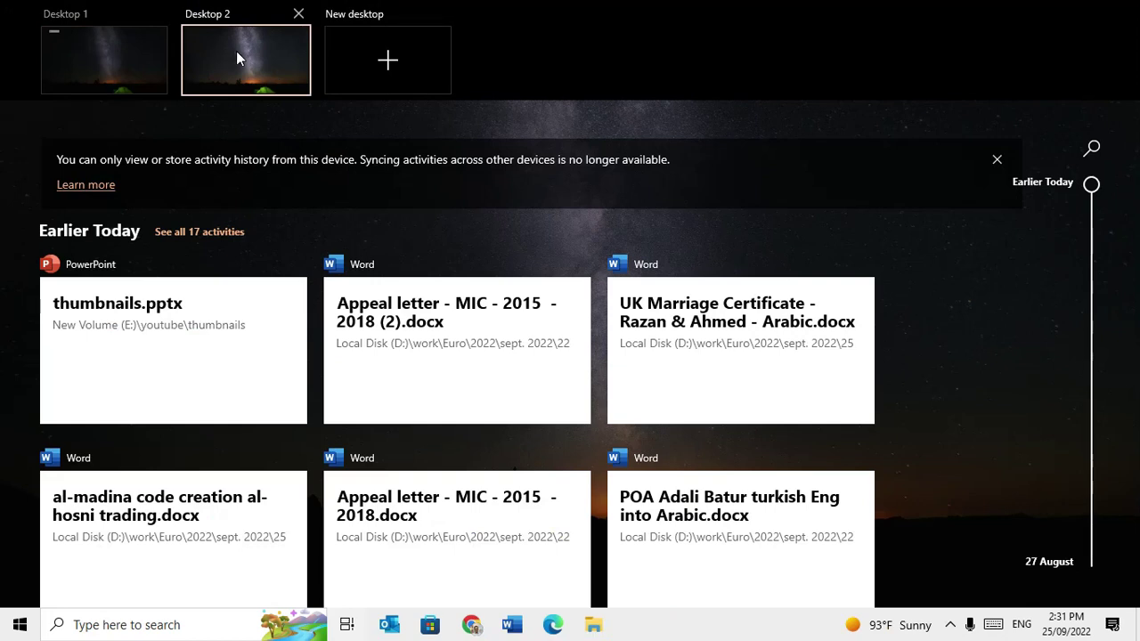
left_click(237, 57)
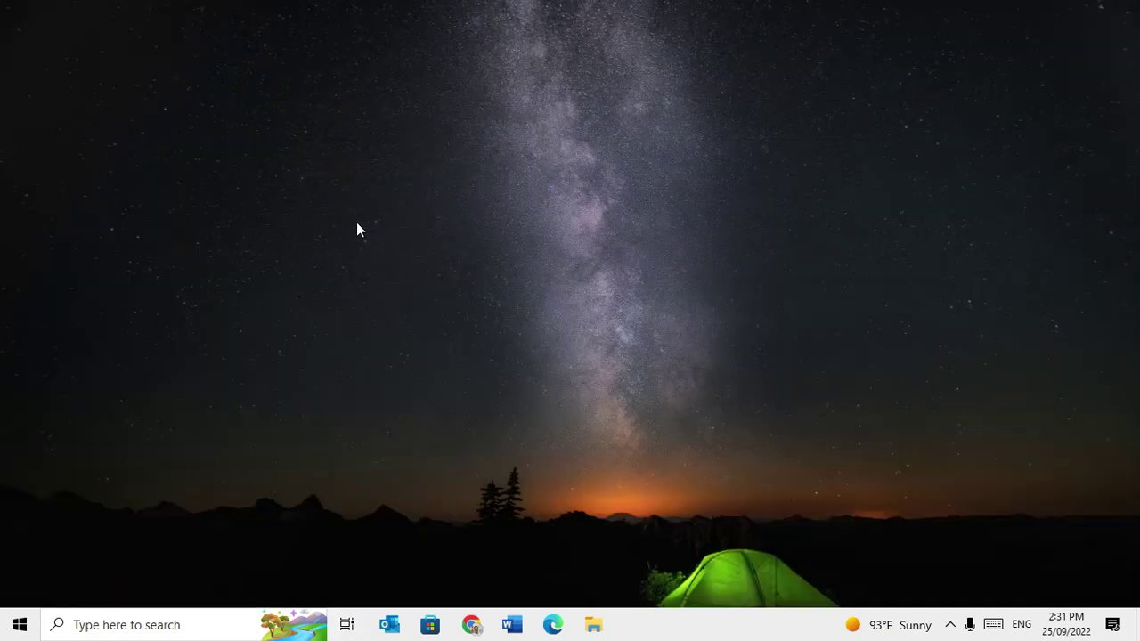
Create a new Microsoft Word document on Desktop 2
right_click(469, 255)
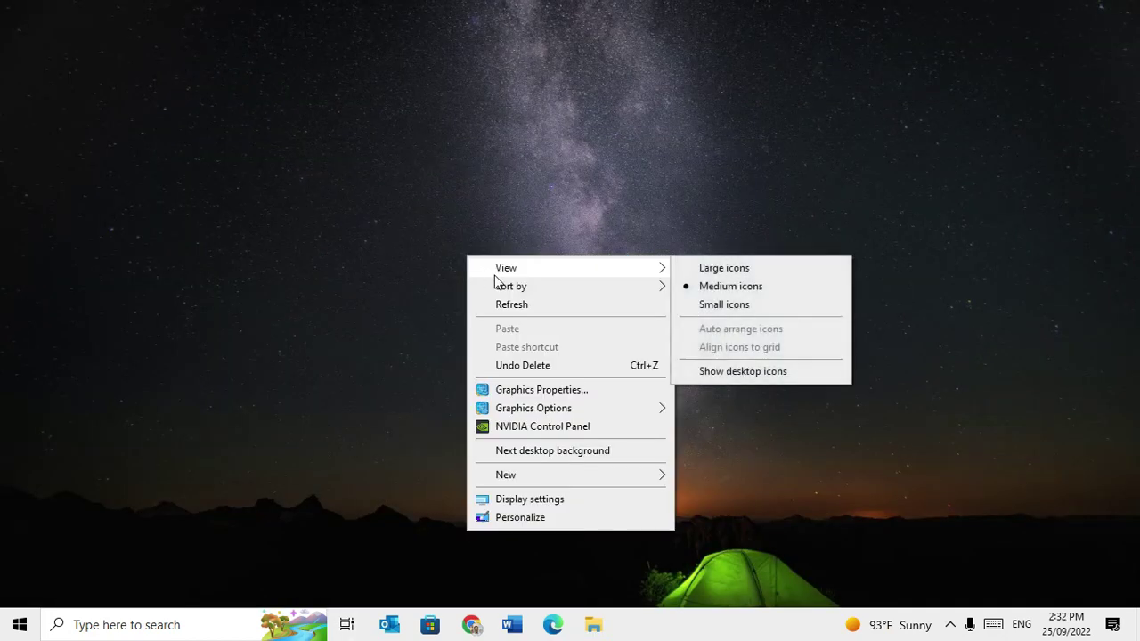
mouse_move(609, 293)
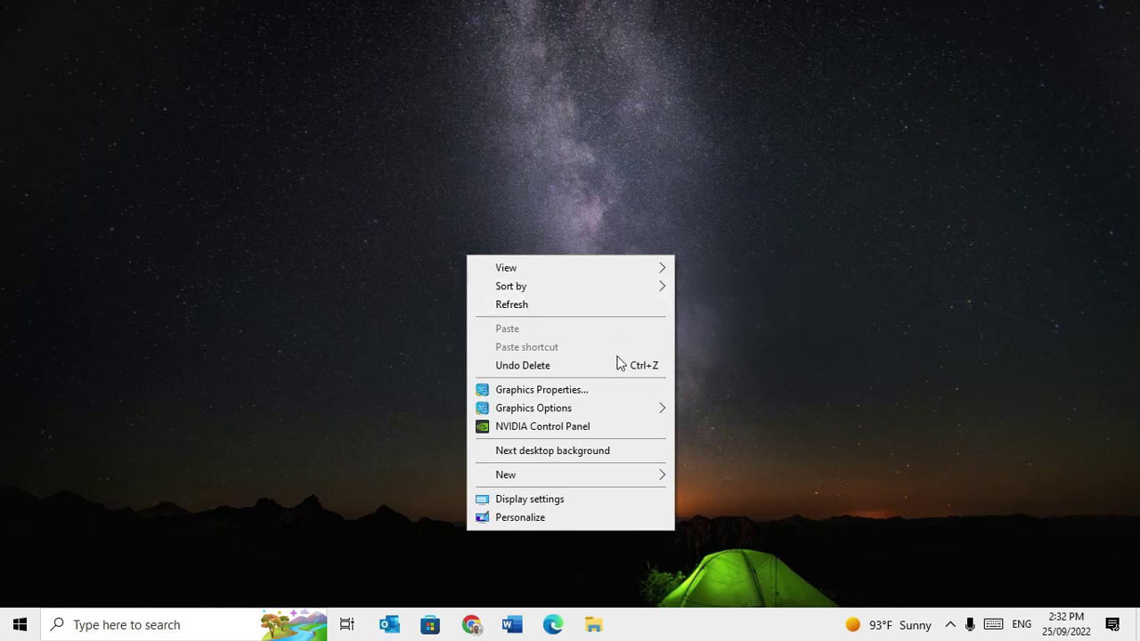
mouse_move(637, 478)
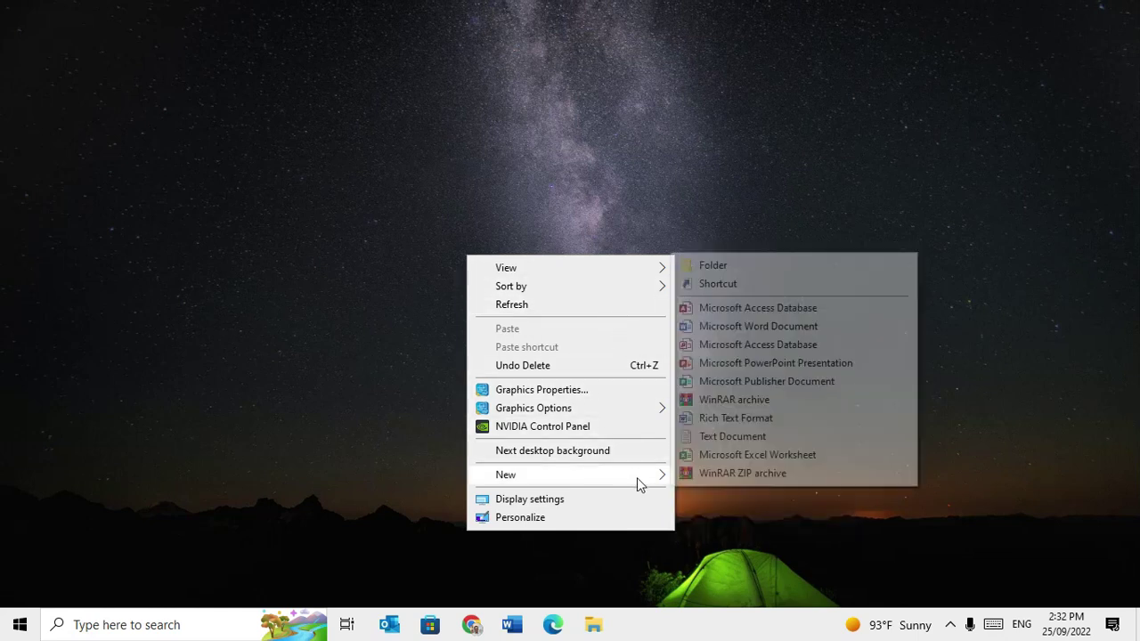
left_click(800, 326)
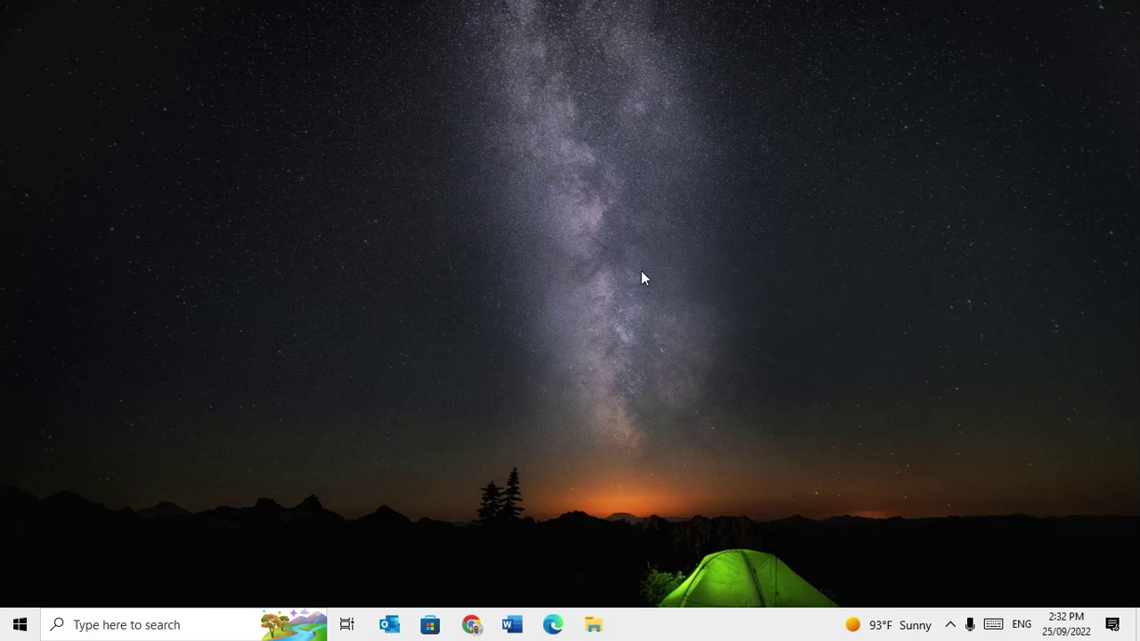
Turn on the display of desktop icons
right_click(790, 110)
mouse_move(934, 147)
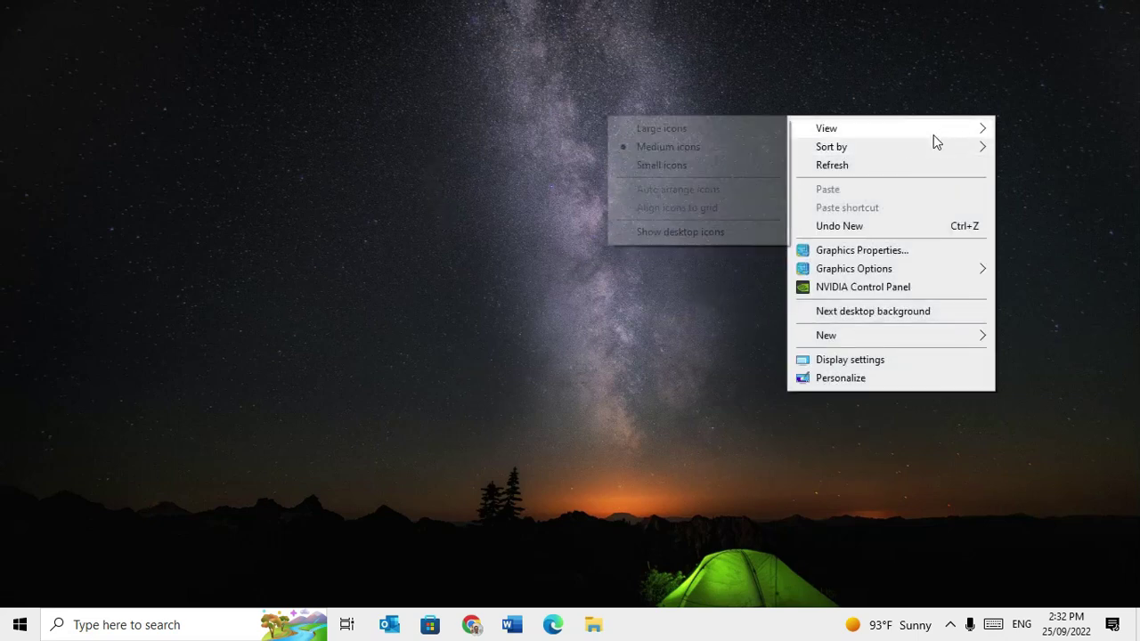
left_click(679, 230)
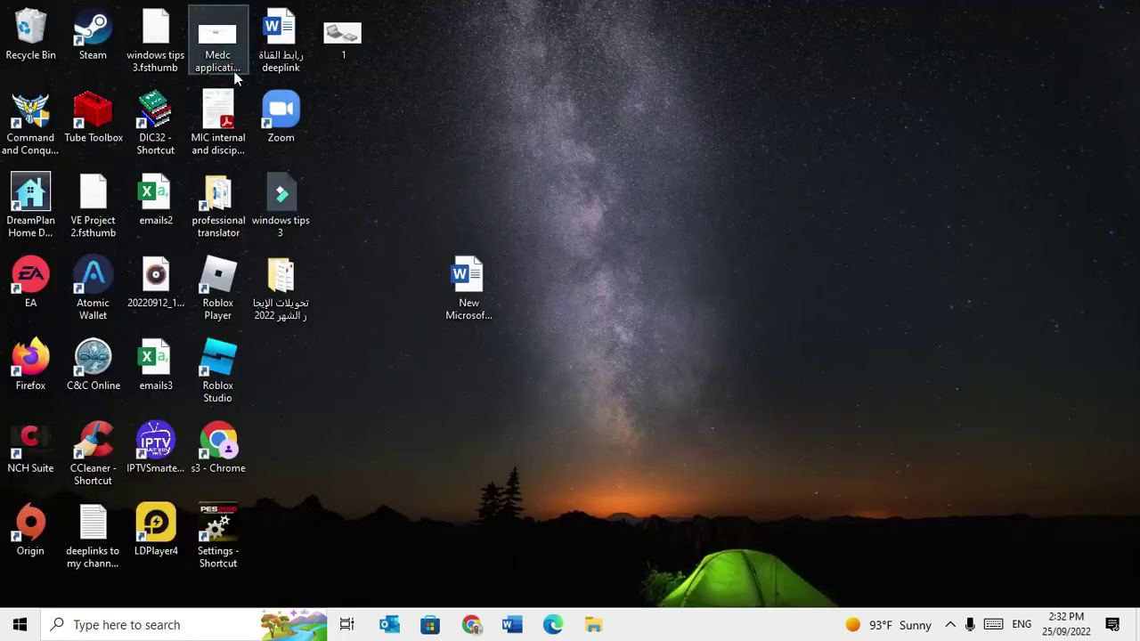
Switch back to Desktop 1 and reopen the Task View overview
left_click(346, 624)
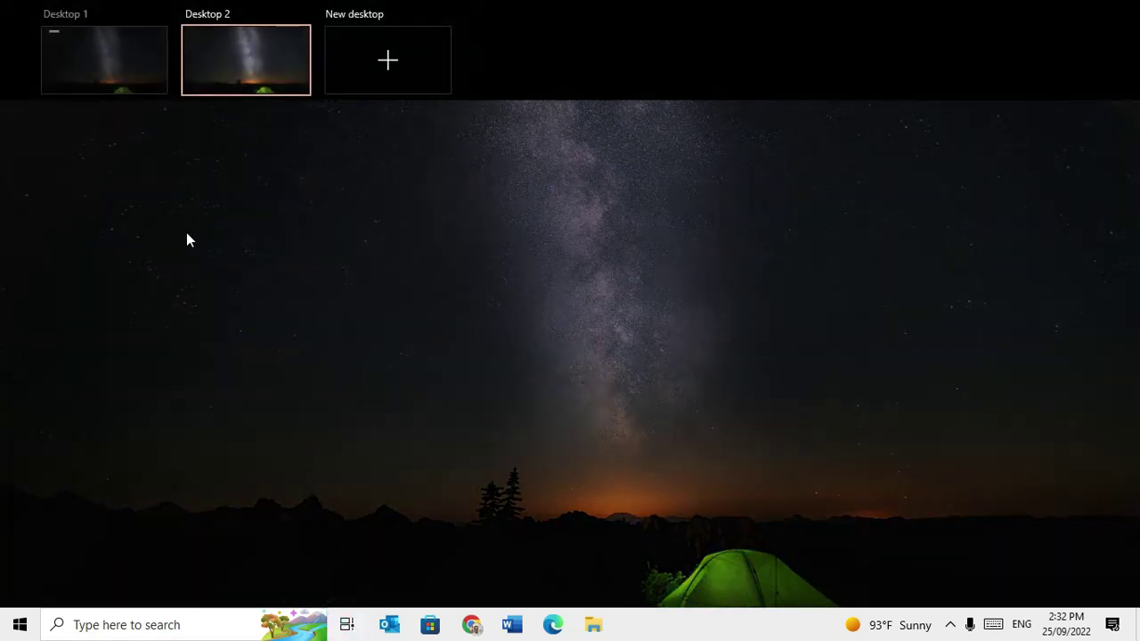
left_click(115, 87)
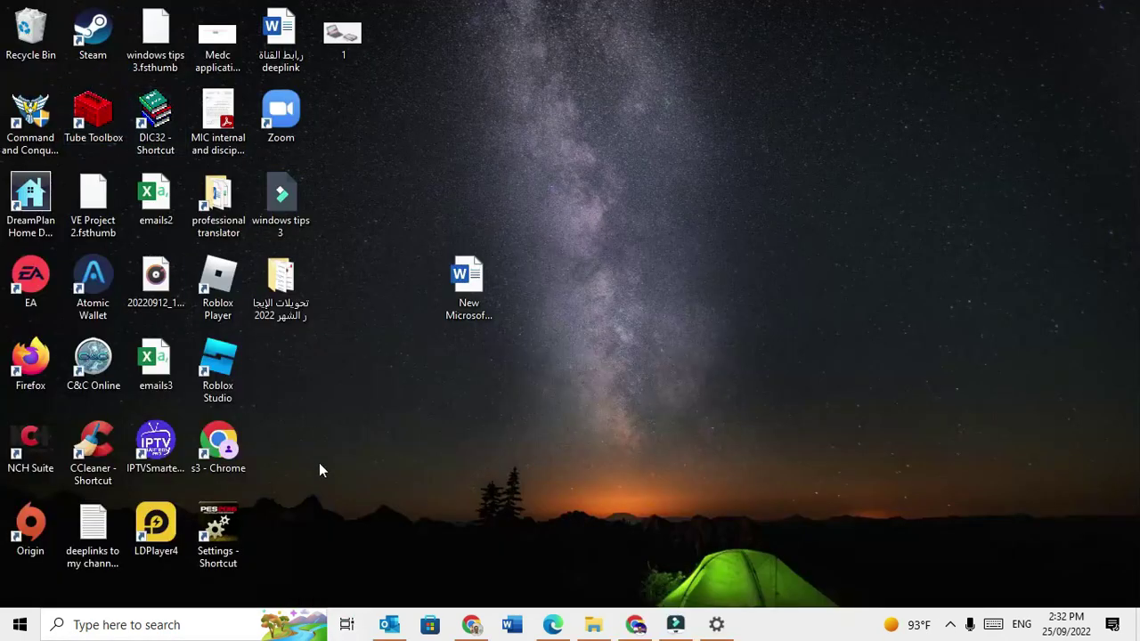
left_click(347, 624)
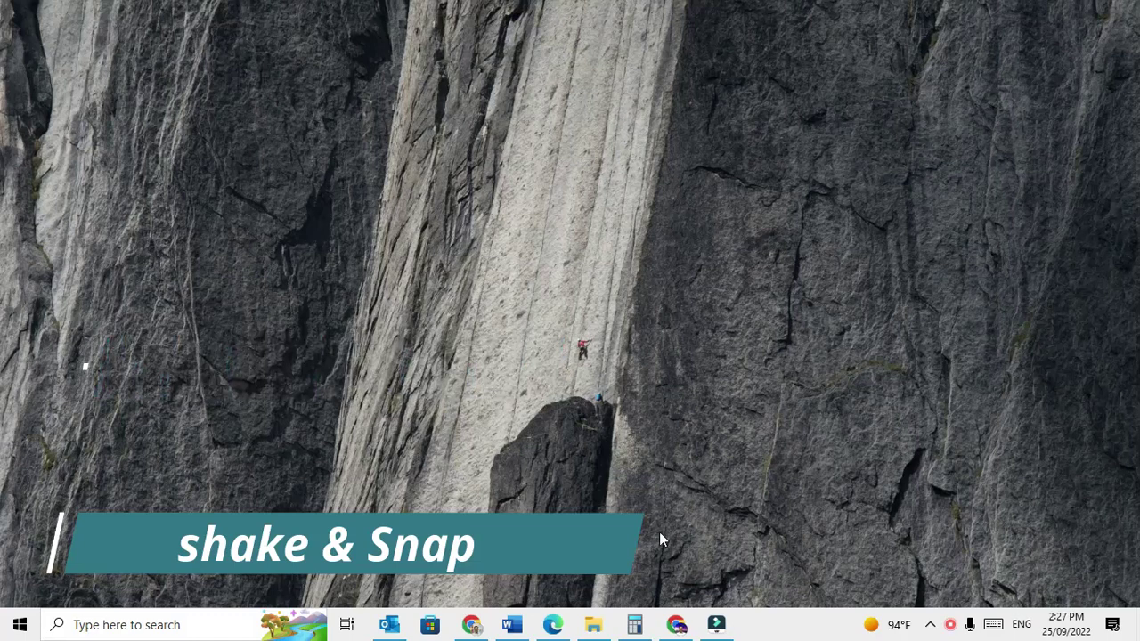
Bring Calculator in front of the Chrome window showing YouTube Studio and reposition the Calculator window
left_click(647, 627)
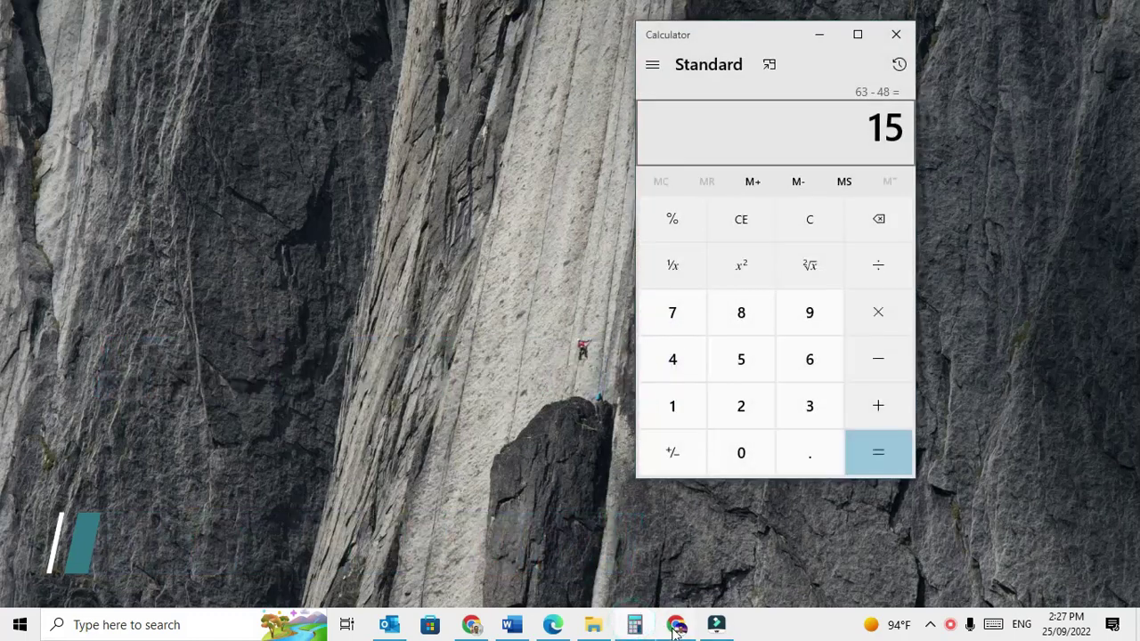
left_click(676, 626)
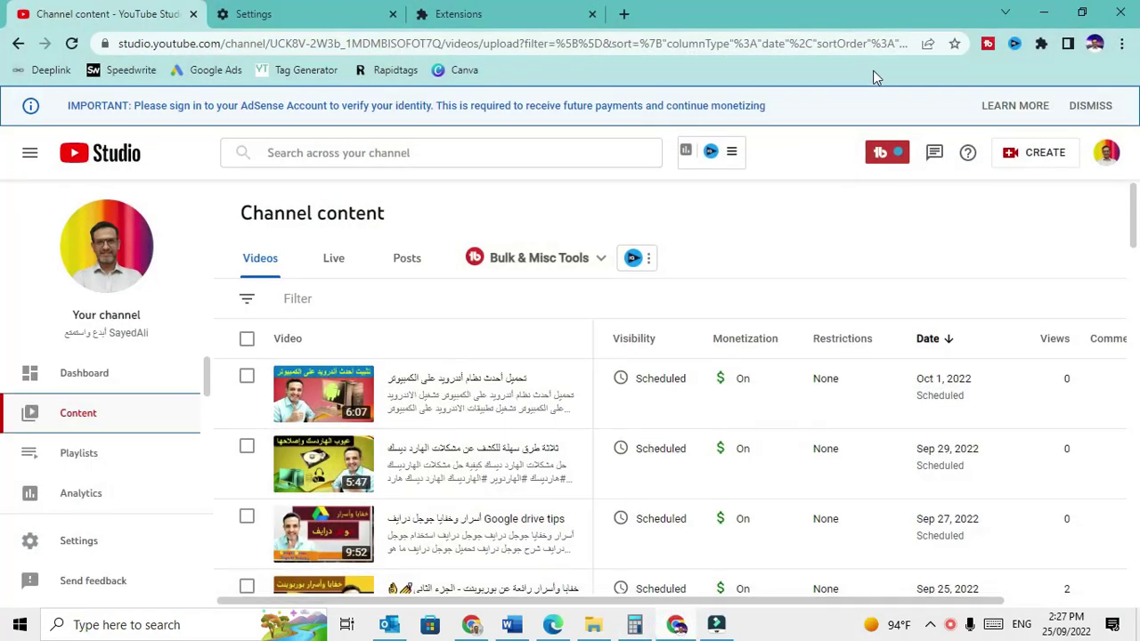
key("alt+Tab")
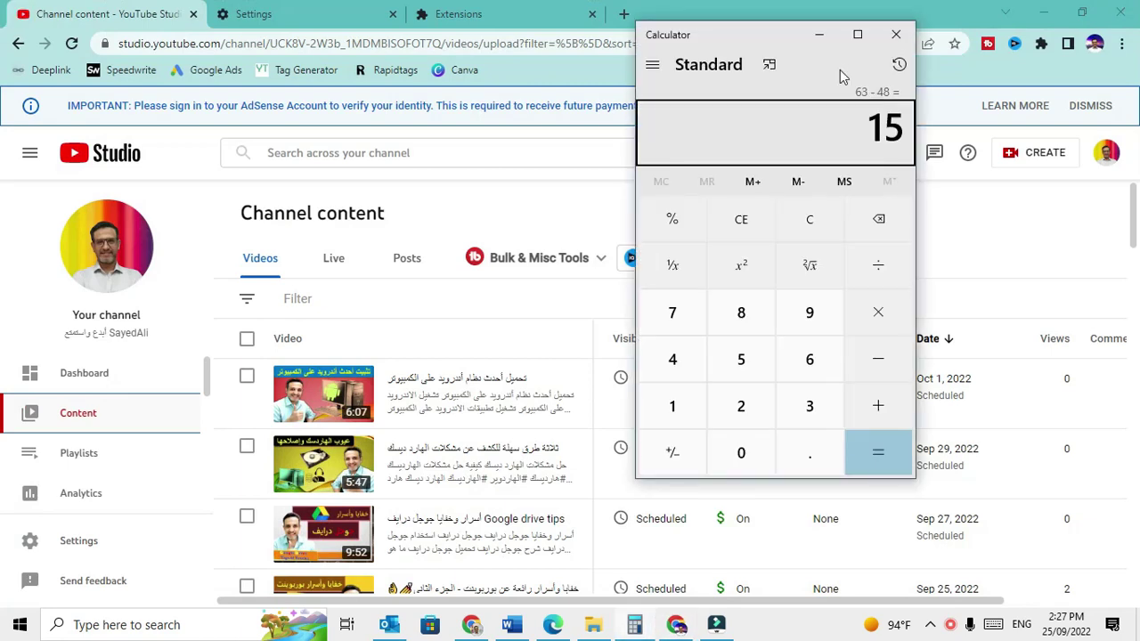
left_click_drag(795, 42, 718, 46)
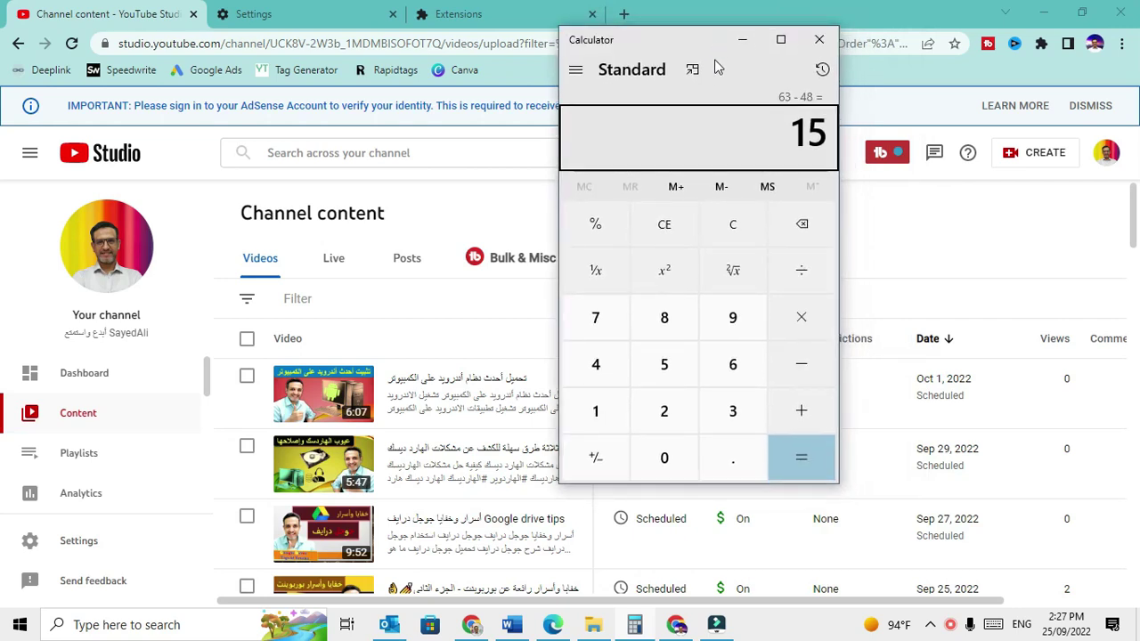